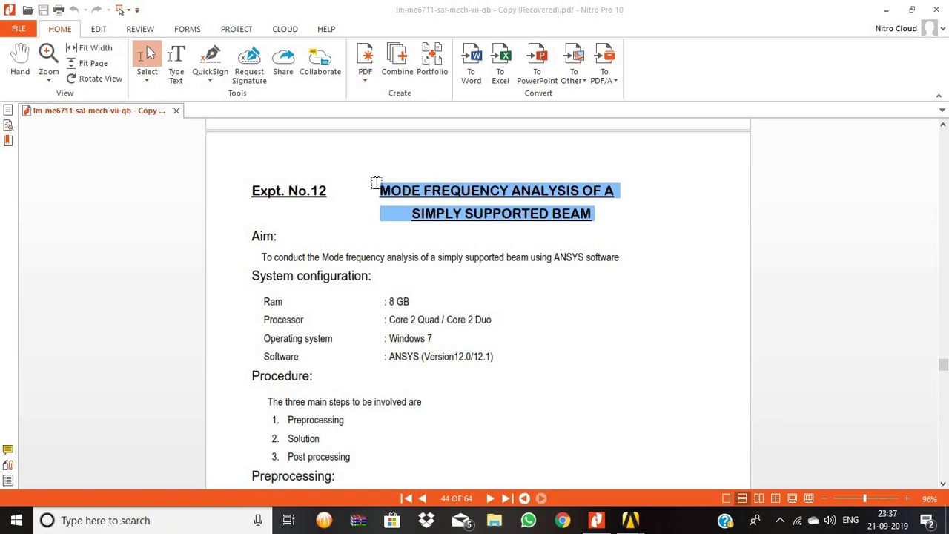
# Mark the Mode Frequency Analysis title in the lab manual and browse the pages.
pyautogui.moveTo(377, 182); pyautogui.dragTo(630, 236)
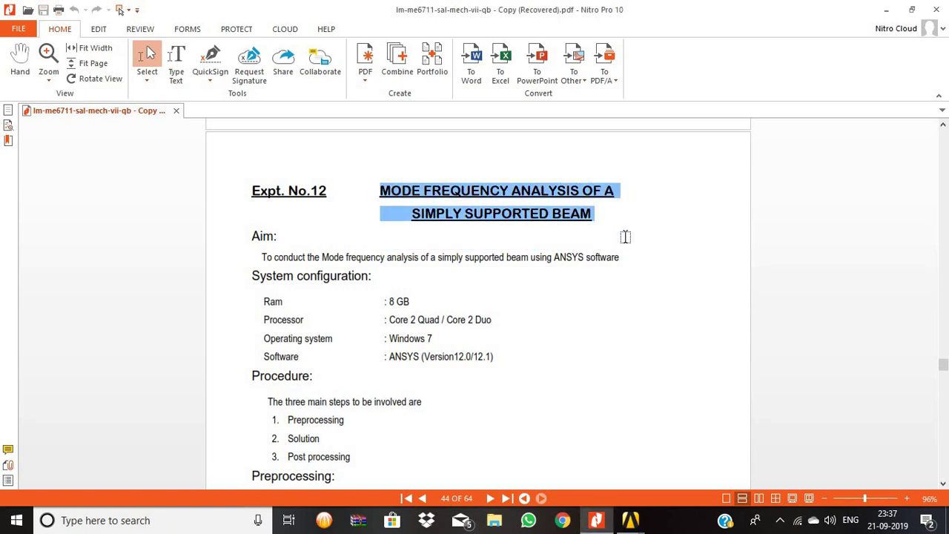
pyautogui.scroll(-3, 570, 271)
pyautogui.scroll(15, 543, 288)
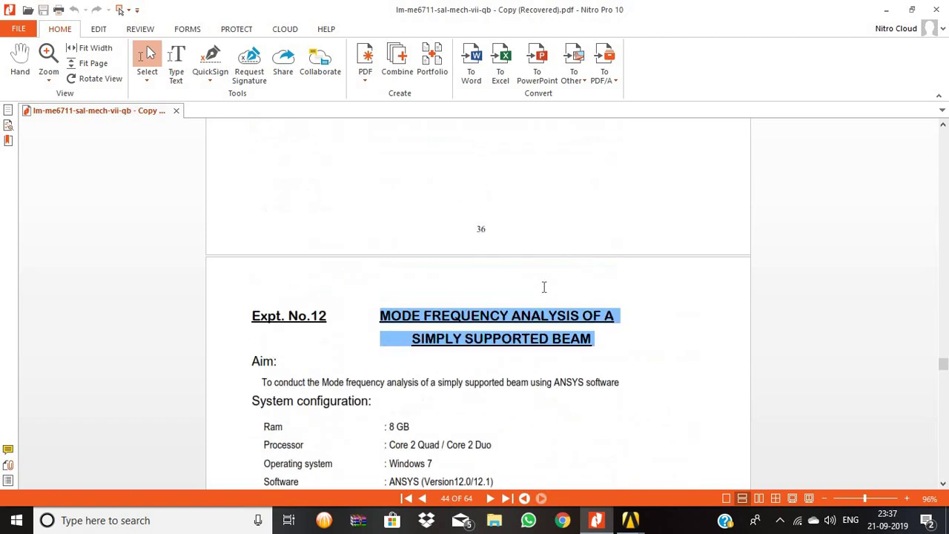
pyautogui.scroll(10, 526, 288)
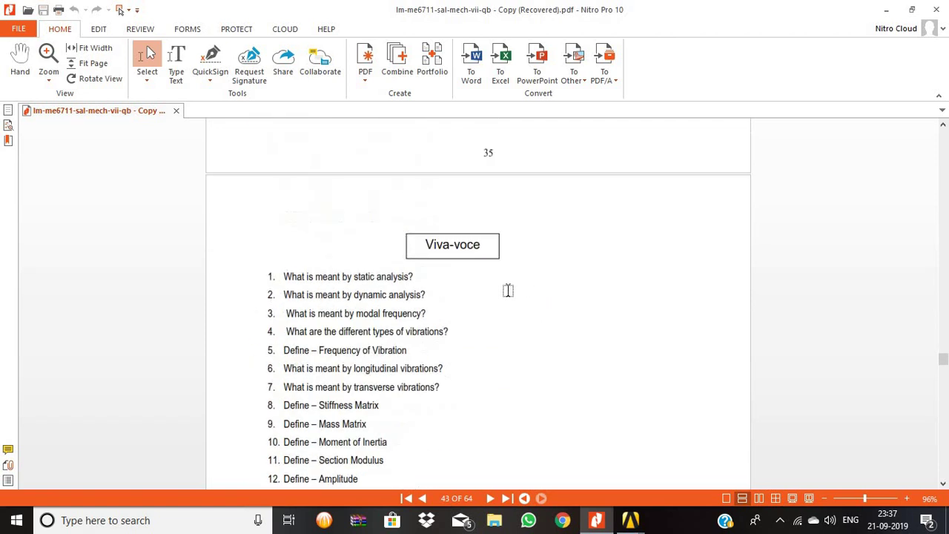
pyautogui.scroll(1, 505, 290)
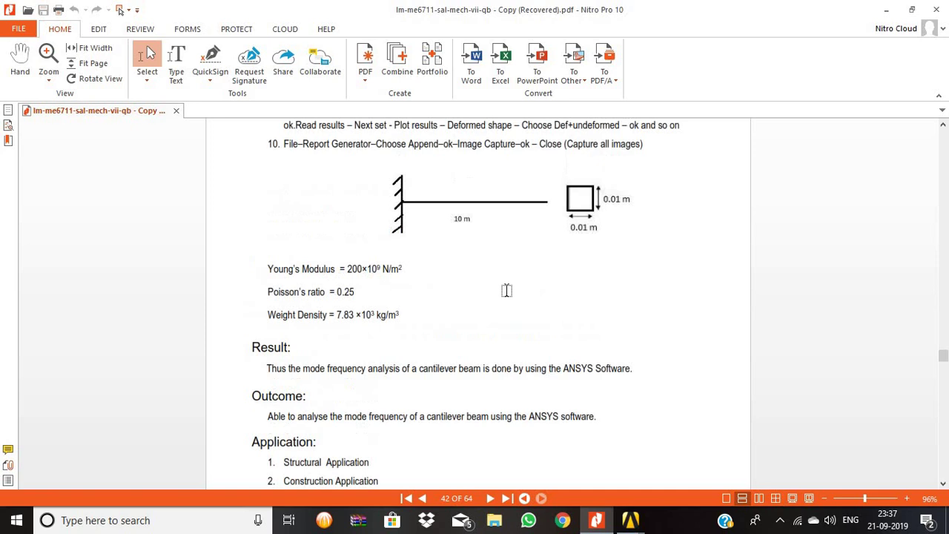
pyautogui.scroll(-1, 443, 242)
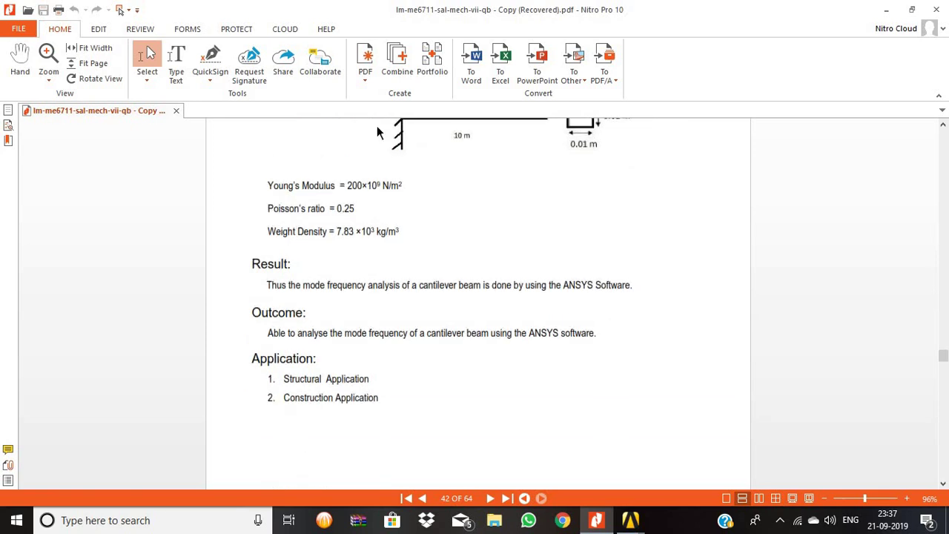
pyautogui.scroll(-1, 514, 148)
# Select the Young's modulus, Poisson's ratio and density values on page 42.
pyautogui.scroll(1, 515, 145)
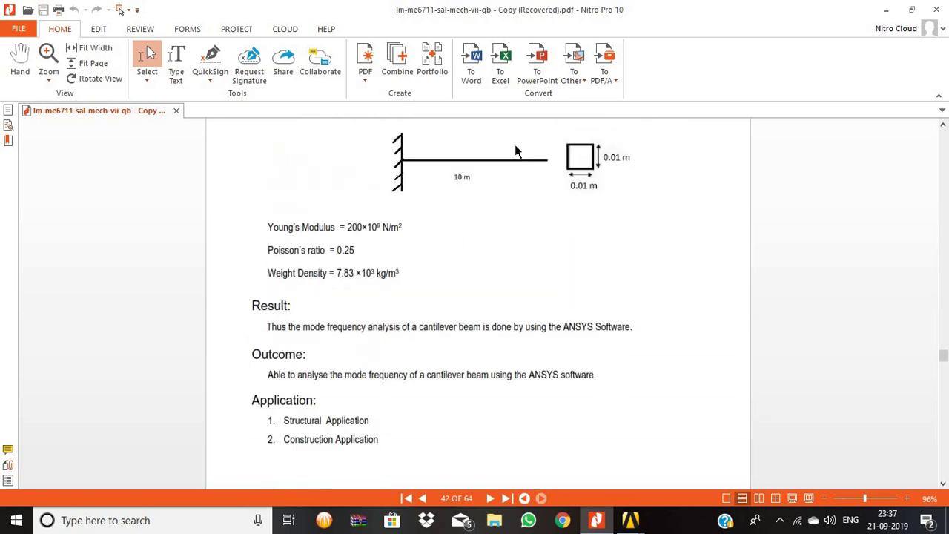
pyautogui.scroll(-1, 528, 153)
pyautogui.scroll(1, 529, 154)
pyautogui.scroll(1, 529, 153)
pyautogui.scroll(-1, 530, 151)
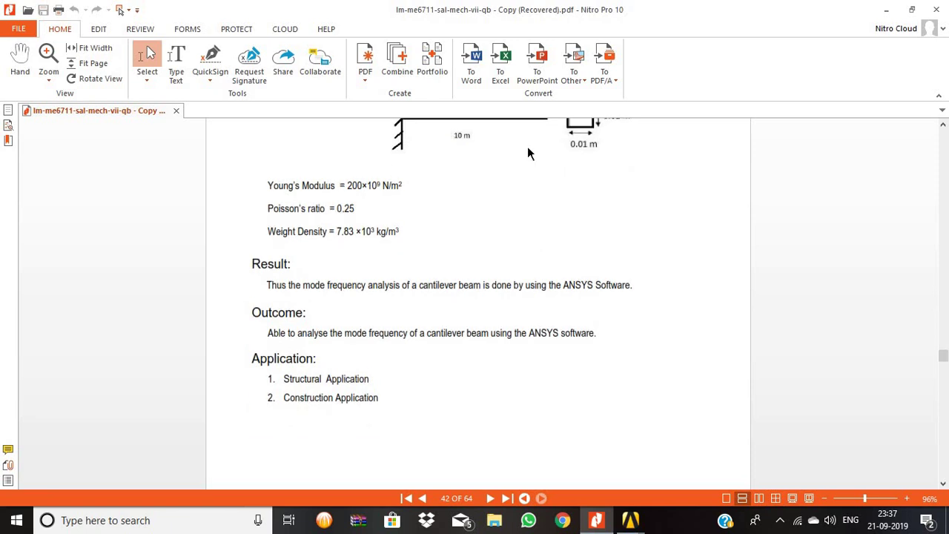
pyautogui.scroll(1, 594, 154)
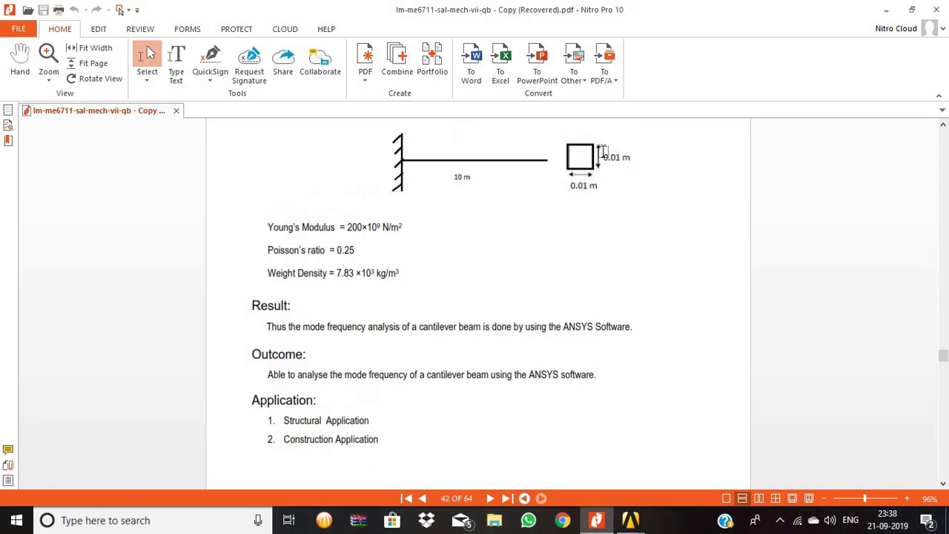
pyautogui.scroll(-1, 592, 155)
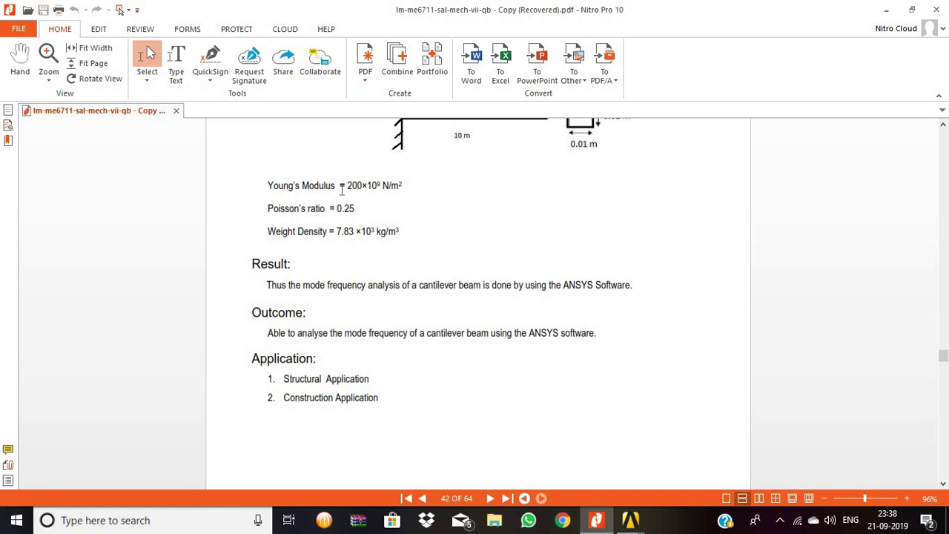
pyautogui.moveTo(326, 181); pyautogui.dragTo(413, 243)
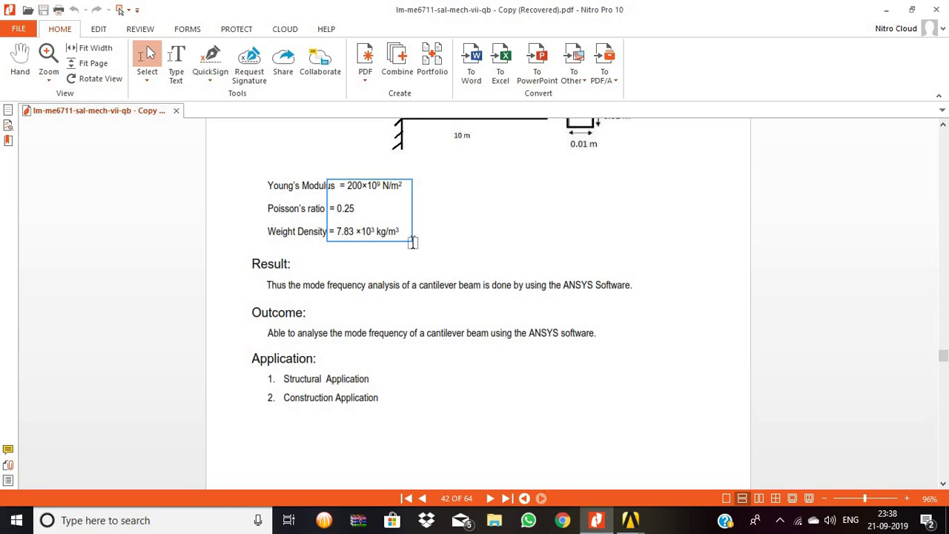
pyautogui.moveTo(413, 243); pyautogui.dragTo(413, 242)
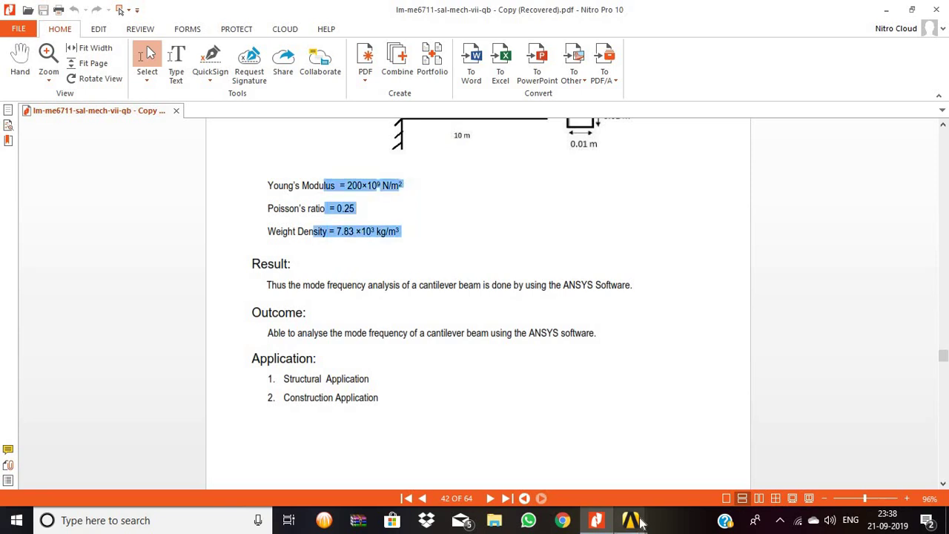
# Switch to ANSYS Mechanical APDL and filter the interface preferences to Structural.
pyautogui.moveTo(630, 521)
pyautogui.click(702, 458)
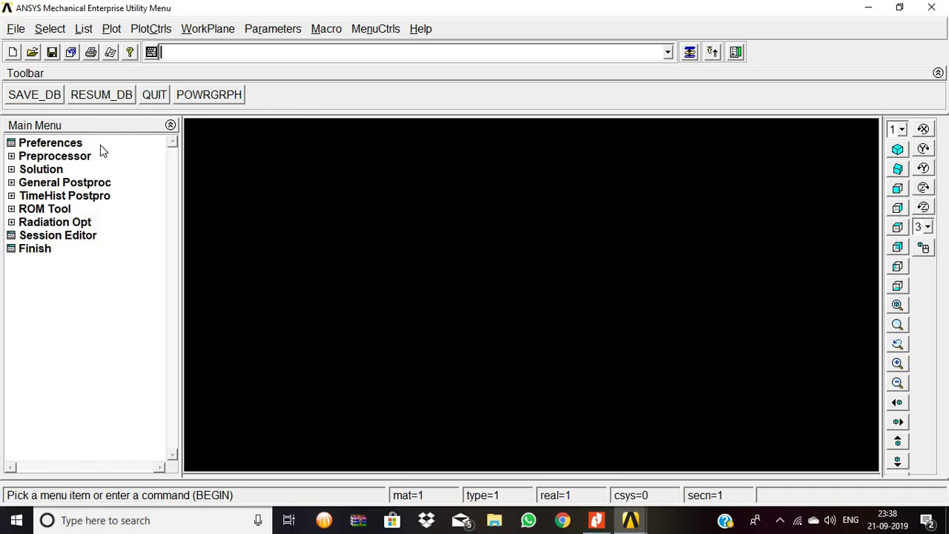
pyautogui.click(44, 144)
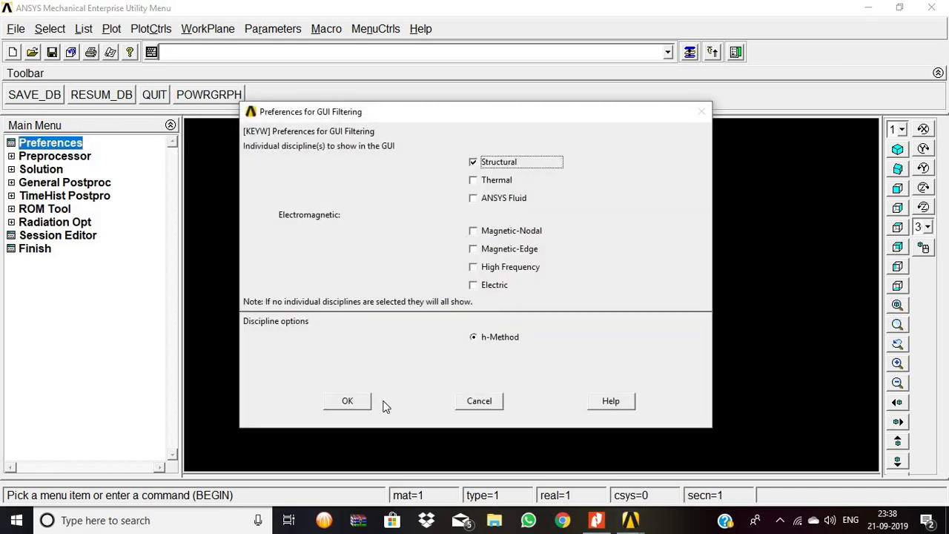
pyautogui.click(343, 403)
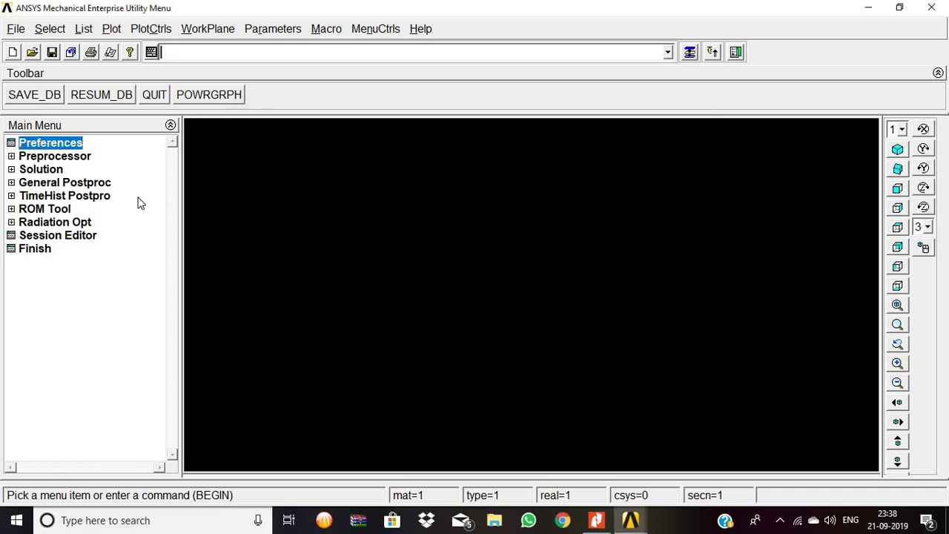
# Add element type 1 as the 2-node BEAM188 beam element.
pyautogui.click(55, 155)
pyautogui.click(68, 169)
pyautogui.click(82, 184)
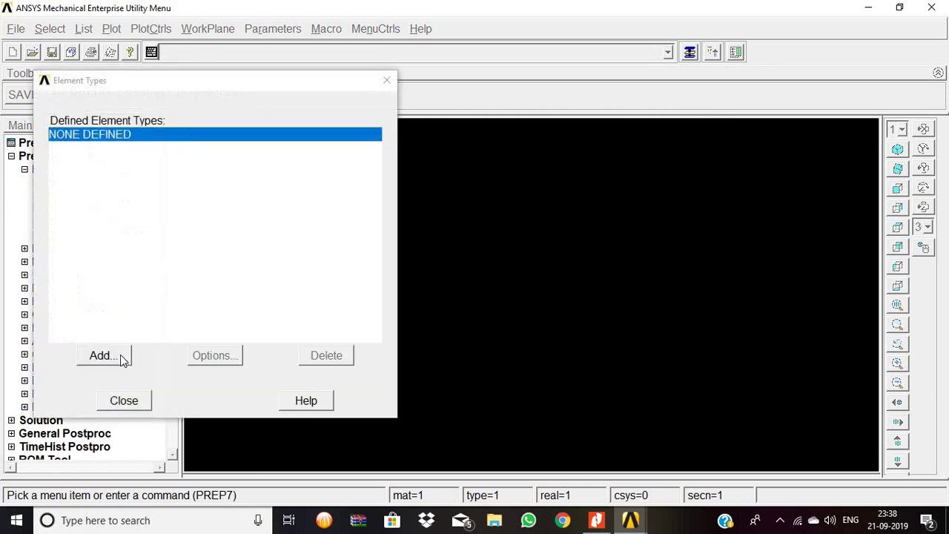
pyautogui.click(119, 356)
pyautogui.click(506, 235)
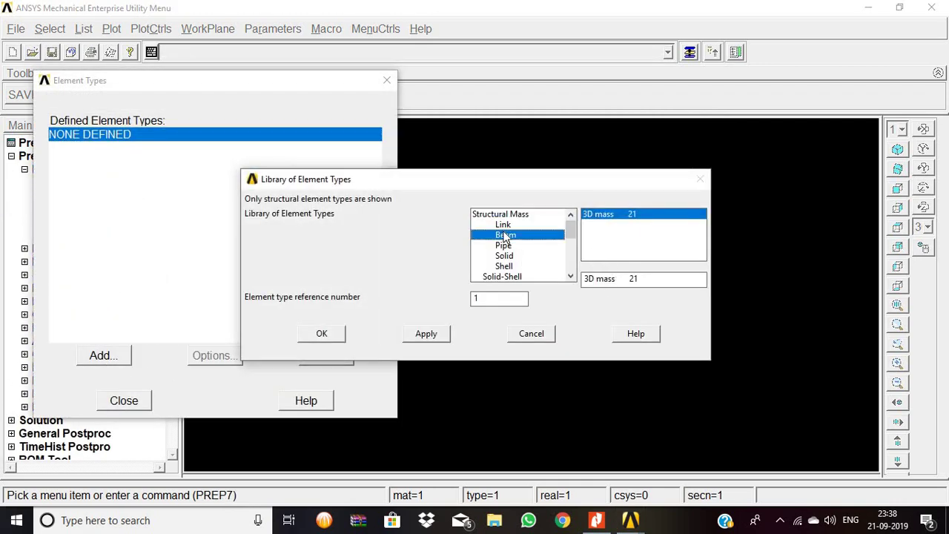
pyautogui.click(604, 224)
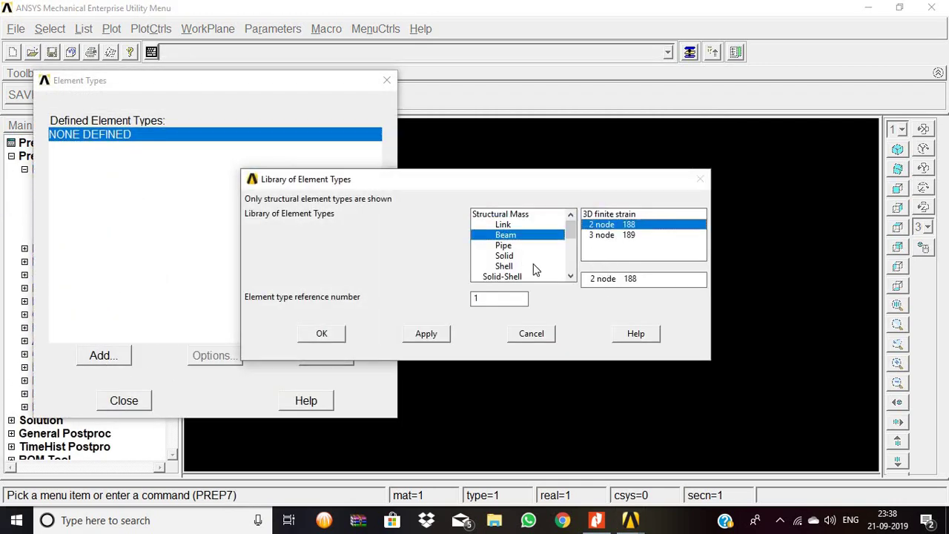
pyautogui.click(320, 335)
pyautogui.click(145, 399)
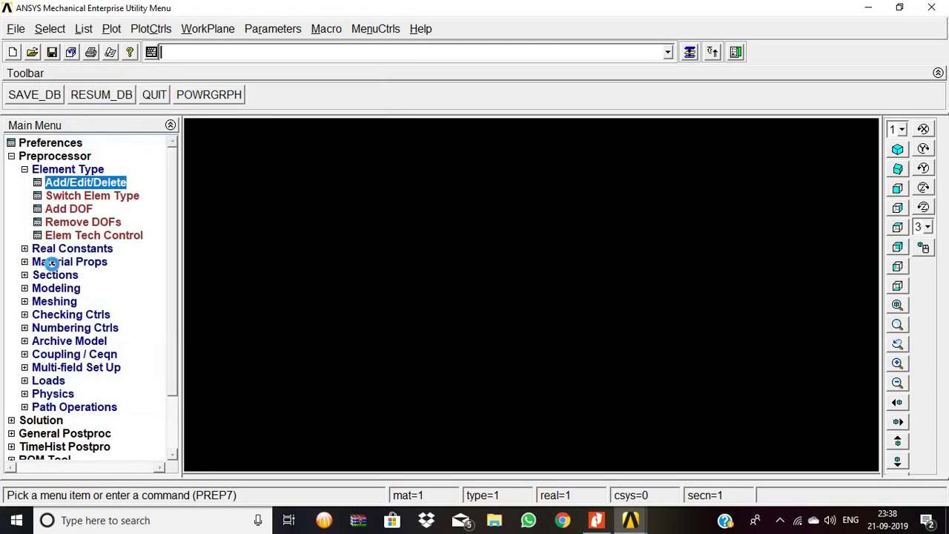
# Give material 1 linear isotropic properties with EX 2e11 and PRXY 0.25.
pyautogui.click(52, 262)
pyautogui.click(86, 249)
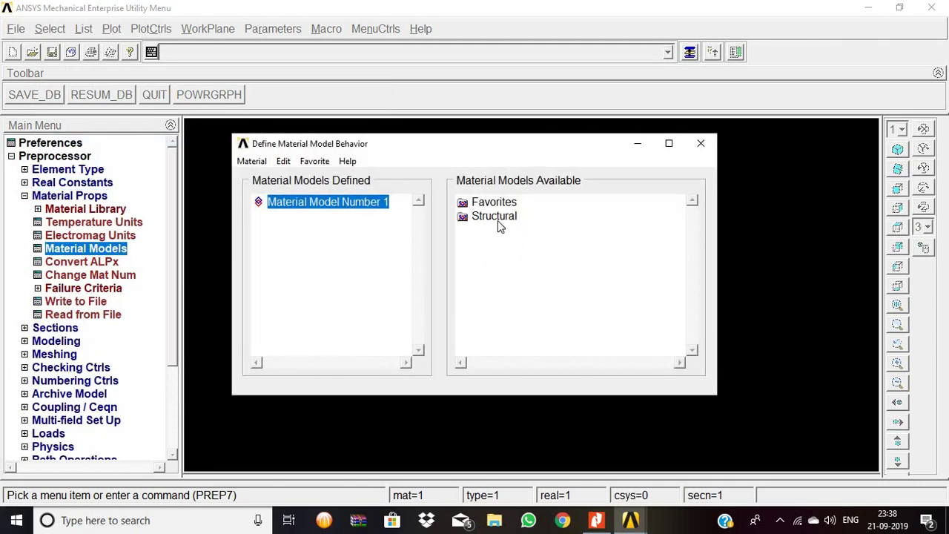
pyautogui.doubleClick(494, 216)
pyautogui.doubleClick(508, 230)
pyautogui.doubleClick(528, 244)
pyautogui.doubleClick(555, 257)
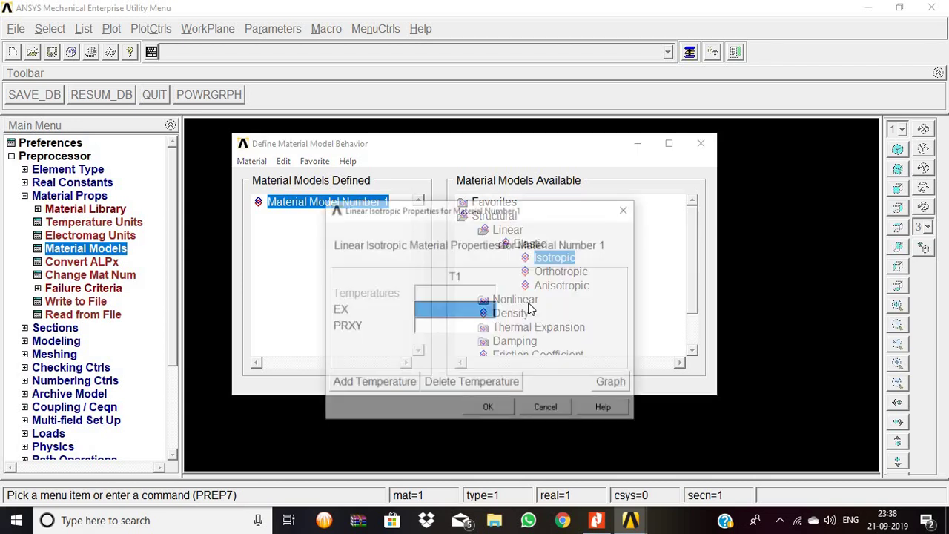
pyautogui.write('2e')
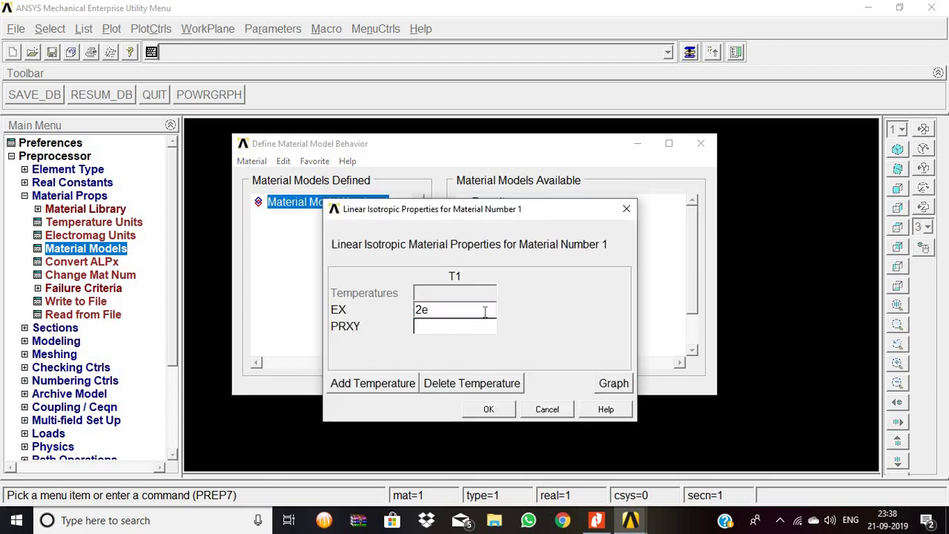
pyautogui.write('11')
pyautogui.click(448, 329)
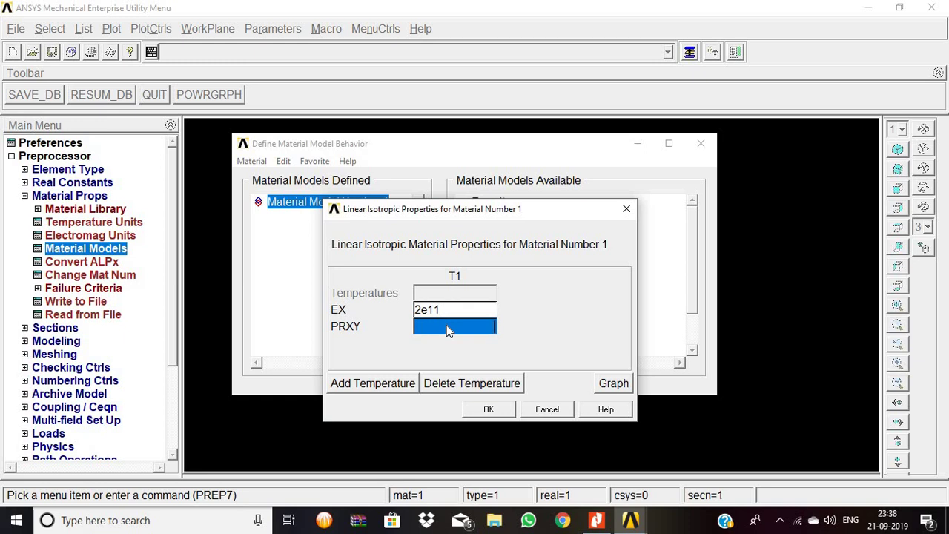
pyautogui.click(448, 328)
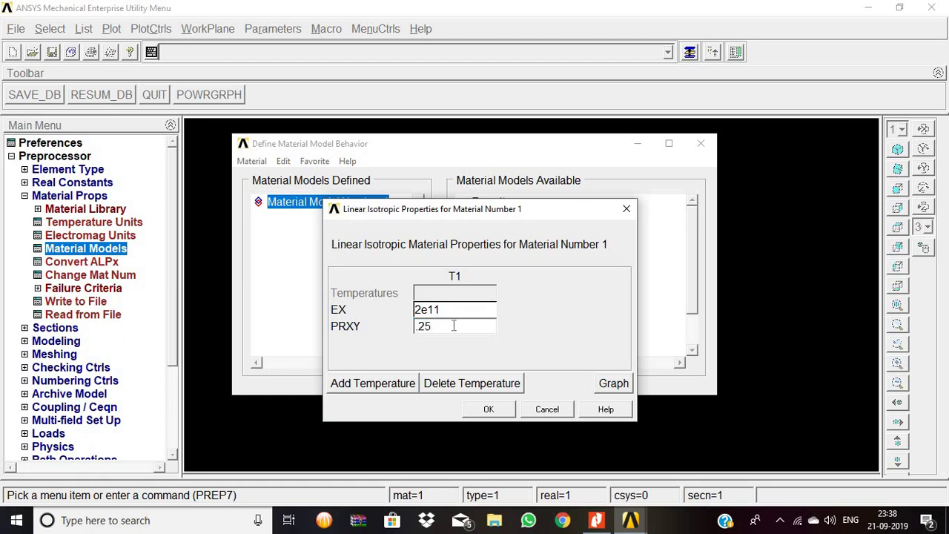
pyautogui.click(489, 409)
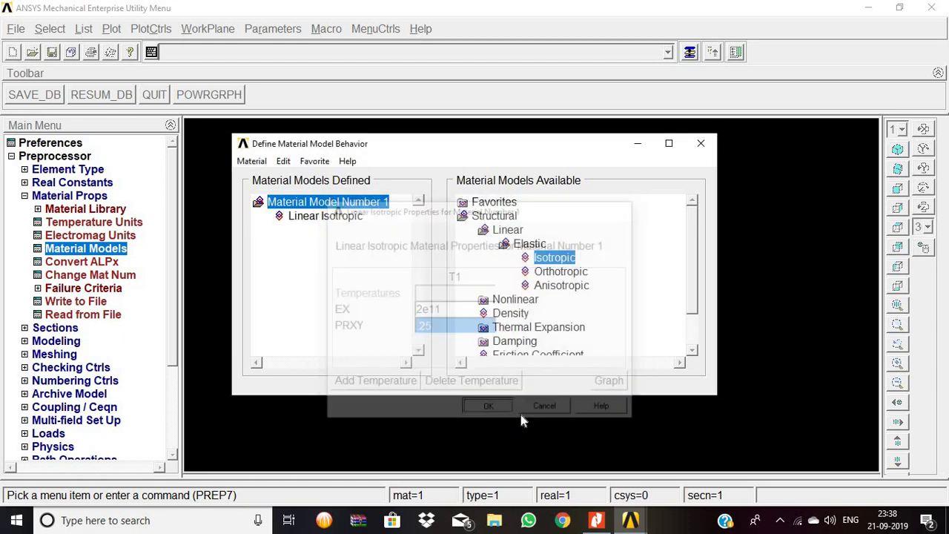
# Set material 1's density to 7.83e3.
pyautogui.doubleClick(512, 313)
pyautogui.write('7.83e3')
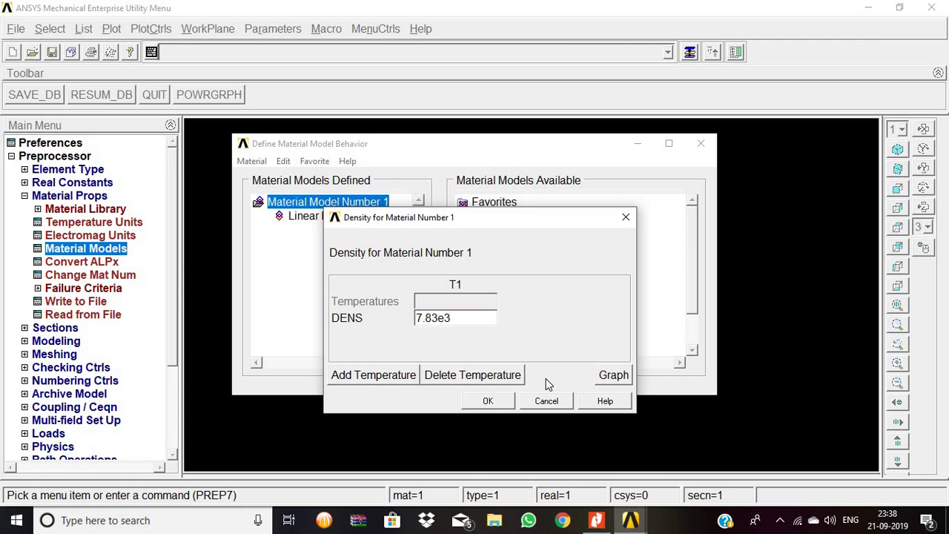
pyautogui.click(488, 400)
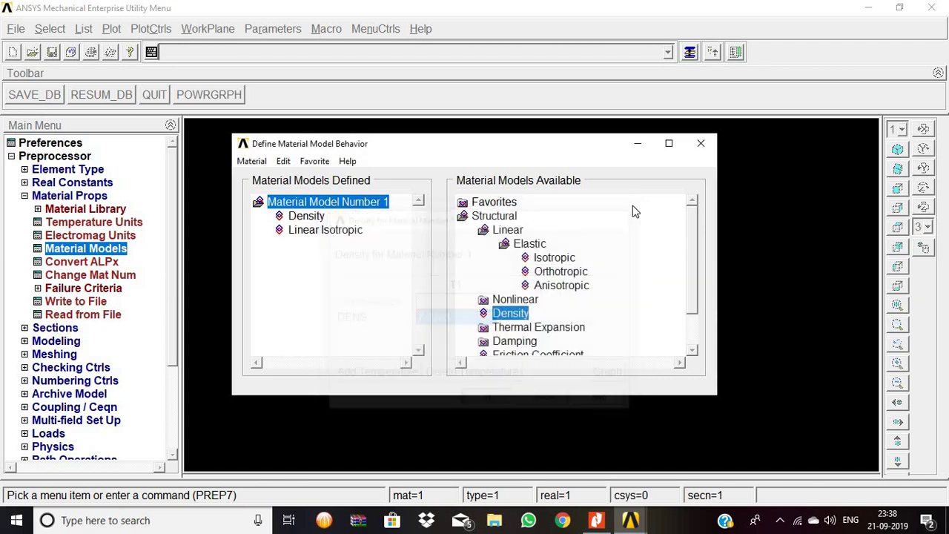
pyautogui.click(701, 143)
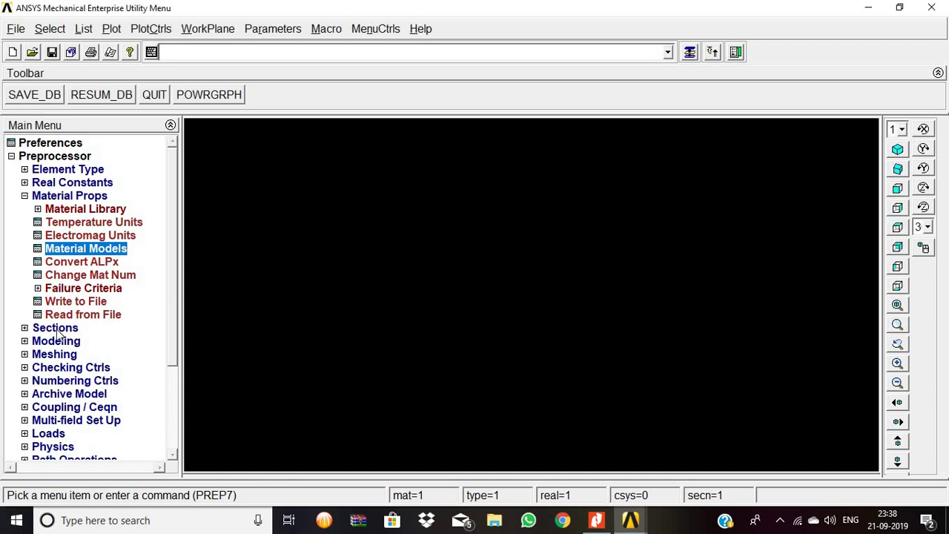
# Create rectangular beam section 1 with B and H 0.01, previewing area 1e-4 and Iyy/Izz 8.33e-10.
pyautogui.click(56, 329)
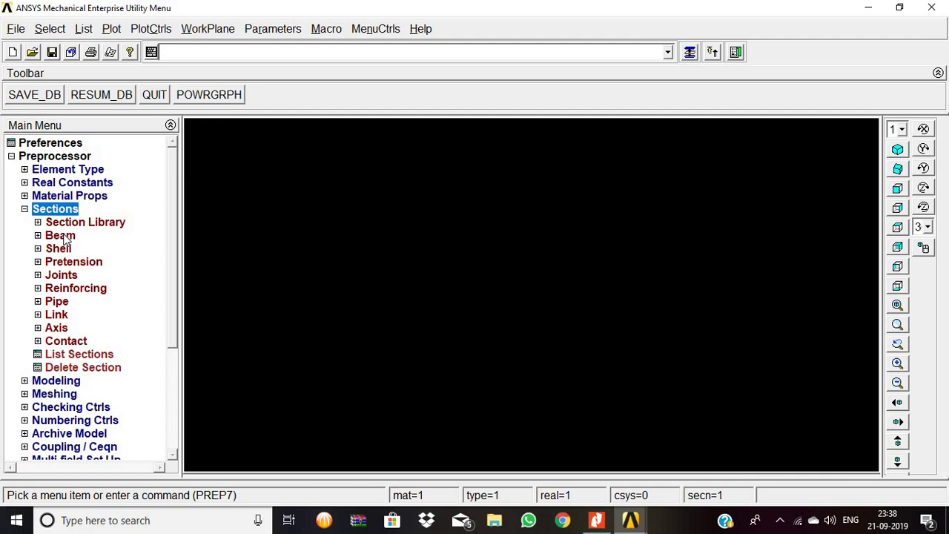
pyautogui.click(63, 236)
pyautogui.click(111, 249)
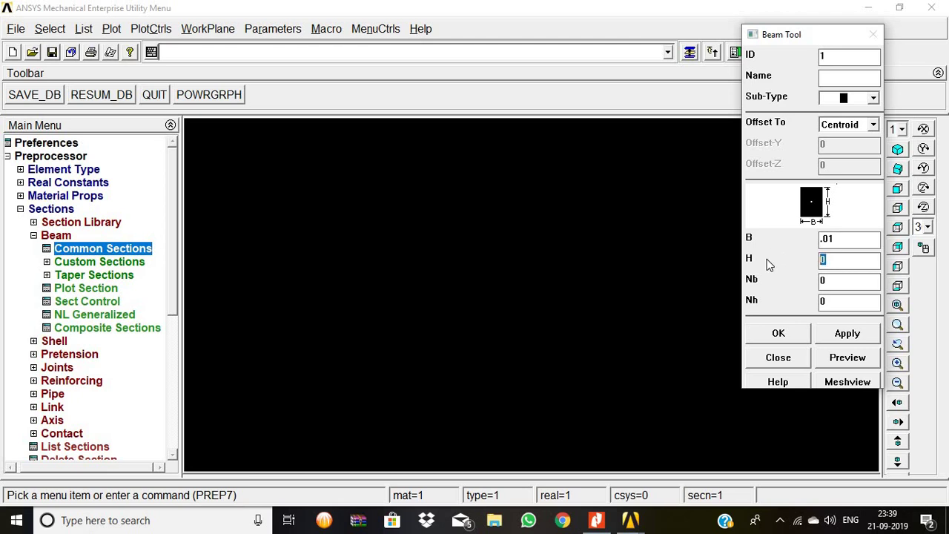
pyautogui.write('.01')
pyautogui.click(847, 358)
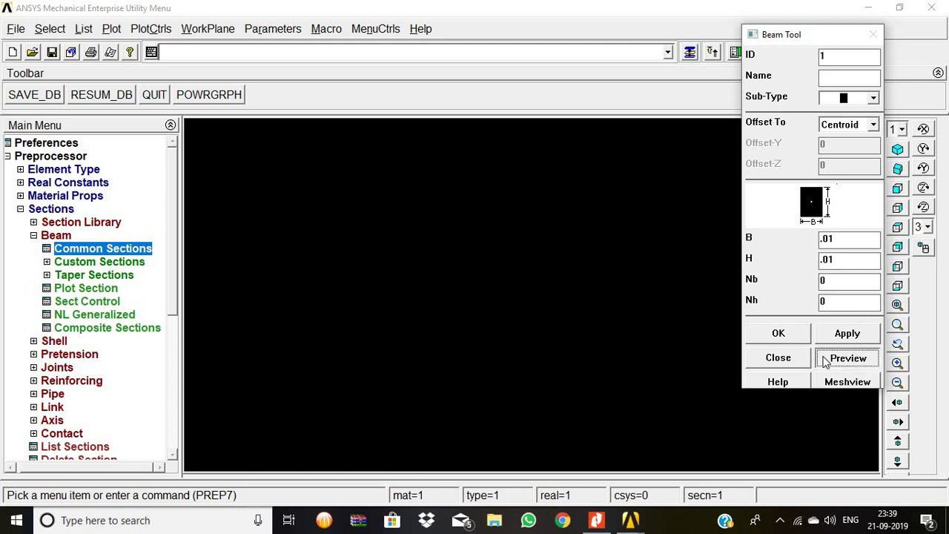
pyautogui.click(778, 335)
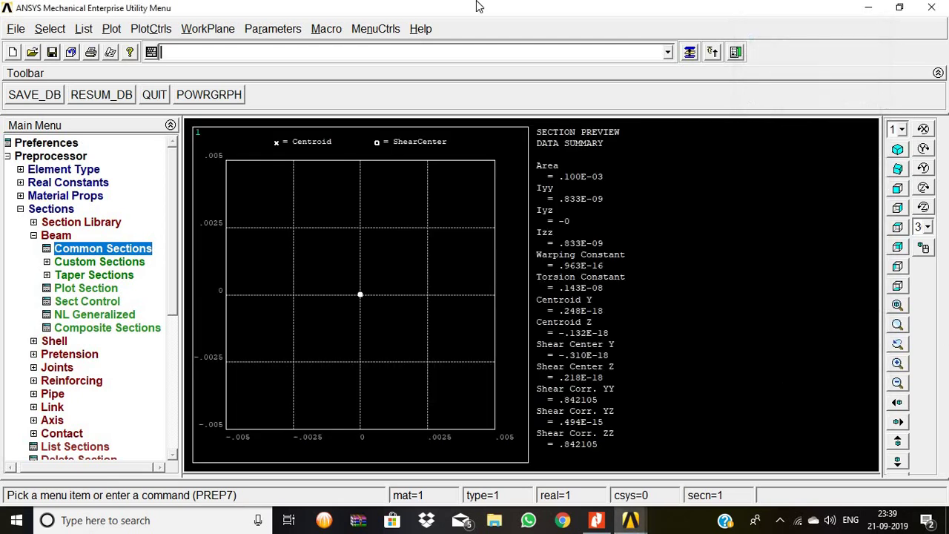
pyautogui.click(56, 235)
pyautogui.click(56, 210)
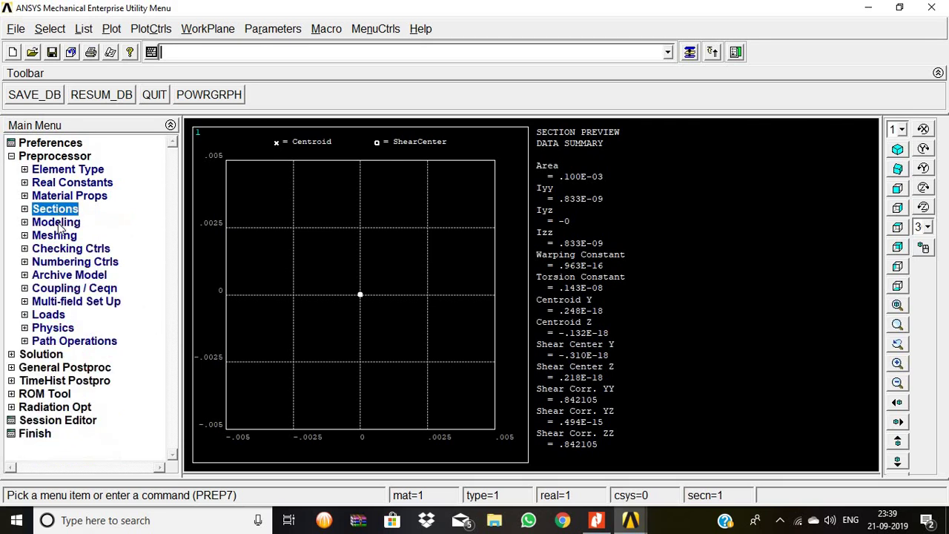
# Create keypoint 1 at (0,0,0) and keypoint 2 at (10,0,0).
pyautogui.click(57, 223)
pyautogui.click(61, 236)
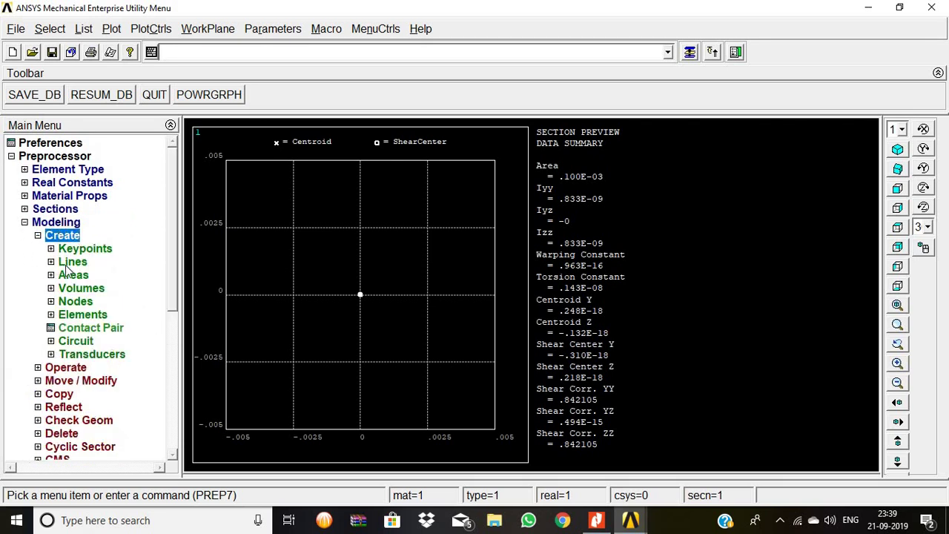
pyautogui.click(85, 248)
pyautogui.click(98, 275)
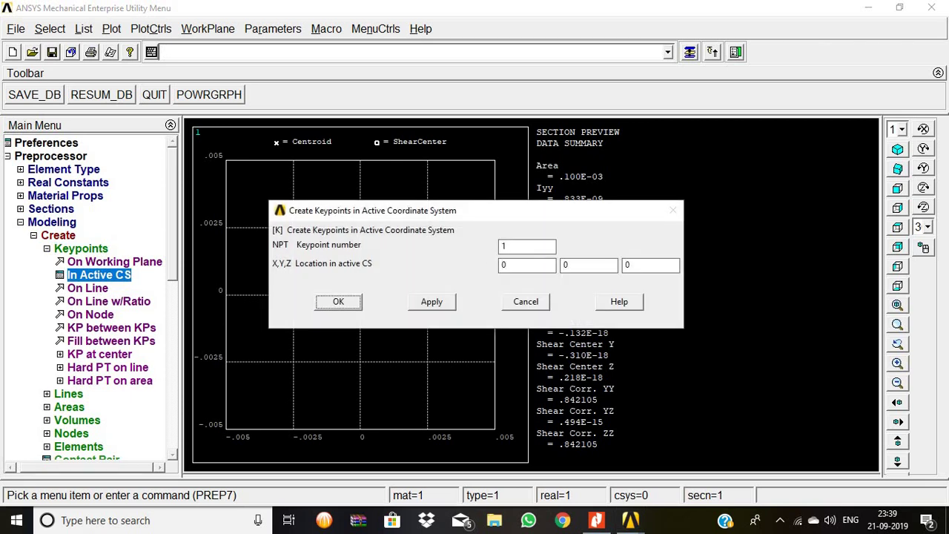
pyautogui.click(436, 305)
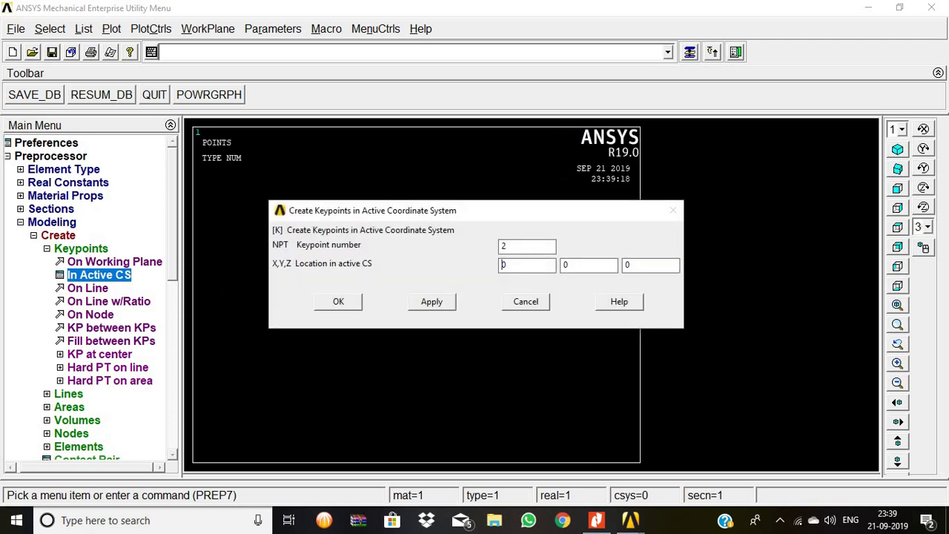
pyautogui.press('Tab')
pyautogui.write('10')
pyautogui.click(339, 302)
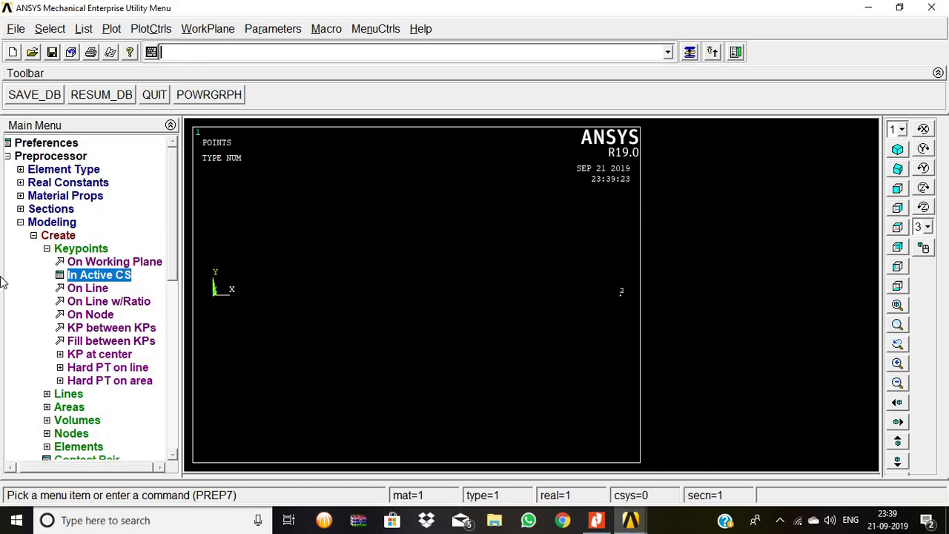
pyautogui.click(91, 253)
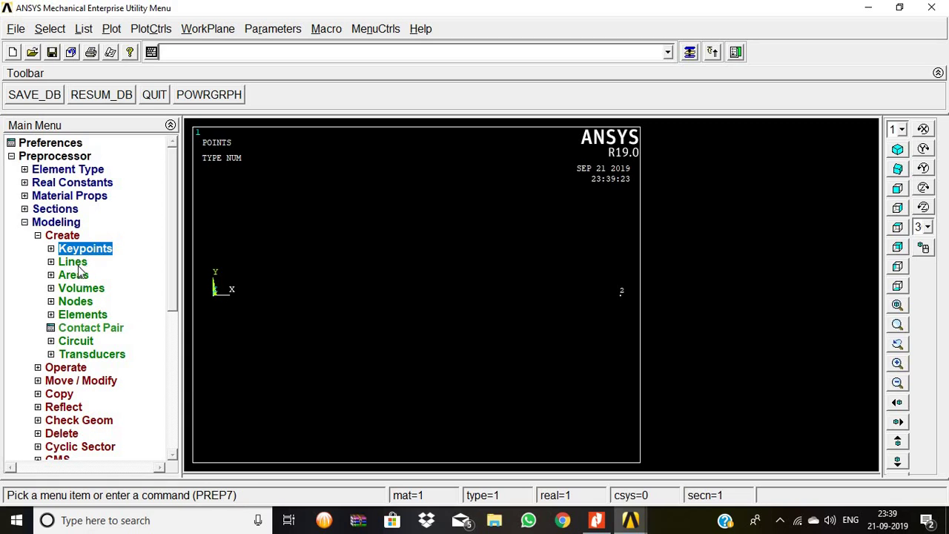
# Draw a straight line joining keypoints 1 and 2 as the beam.
pyautogui.click(79, 264)
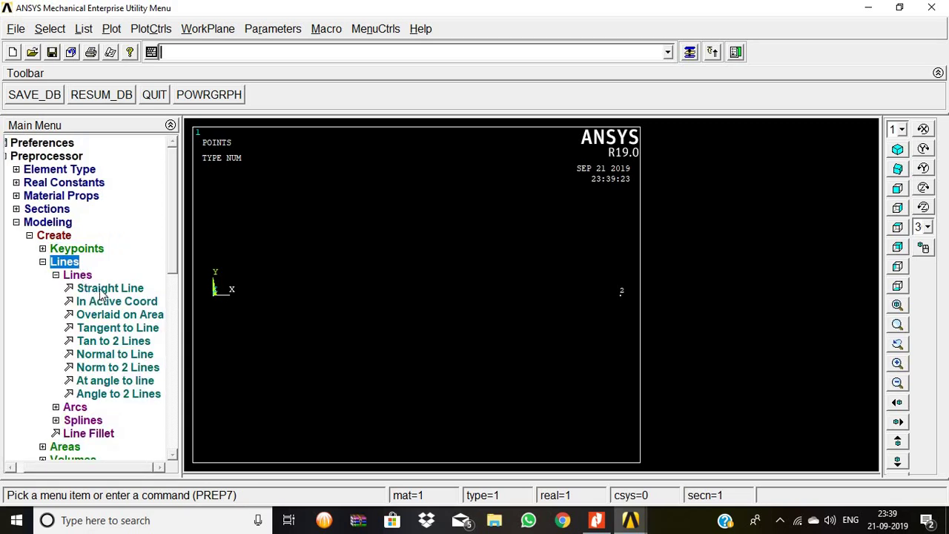
pyautogui.click(104, 289)
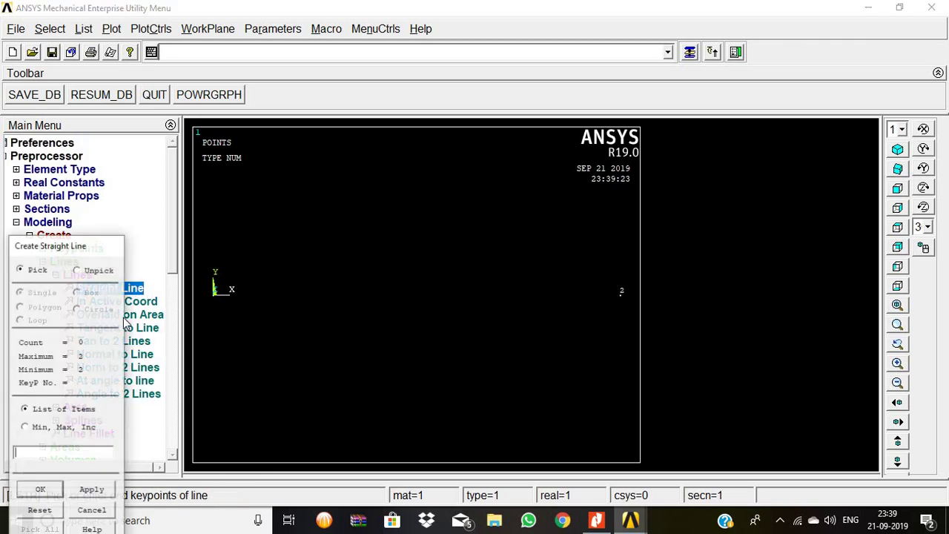
pyautogui.click(622, 290)
pyautogui.click(37, 489)
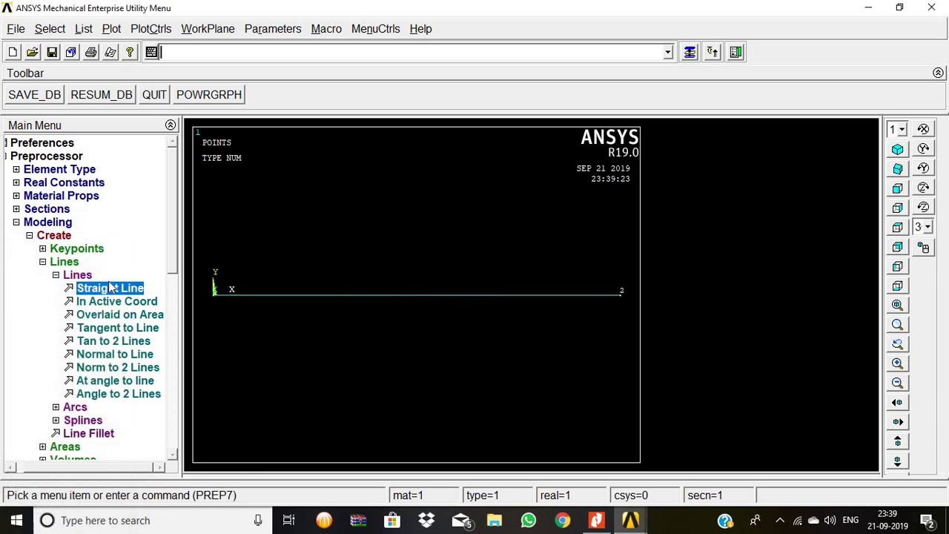
pyautogui.click(78, 275)
pyautogui.click(58, 223)
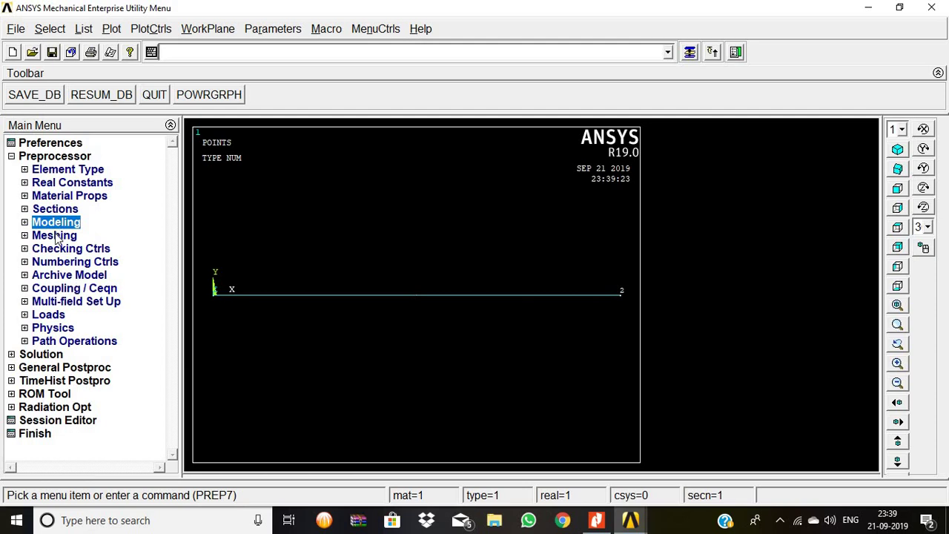
# Set 5 element divisions on all lines.
pyautogui.click(56, 236)
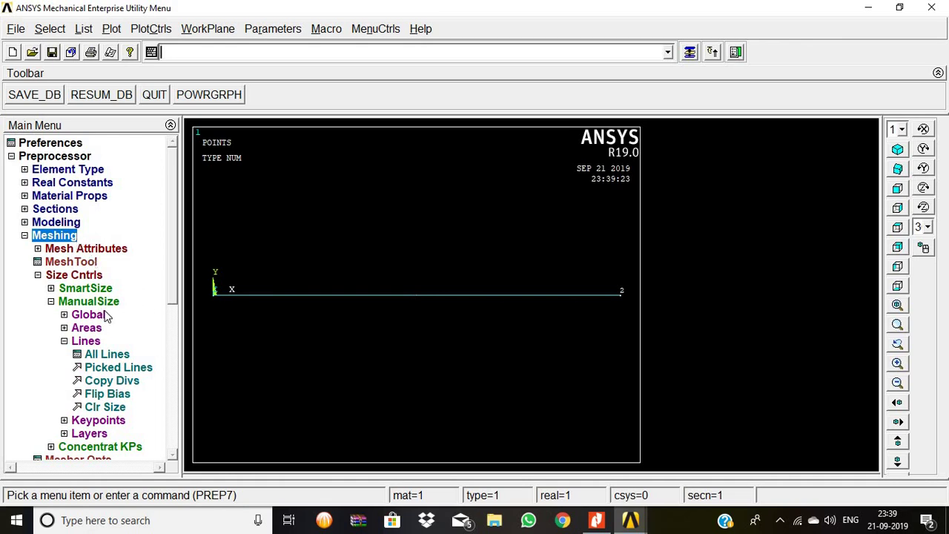
pyautogui.click(98, 353)
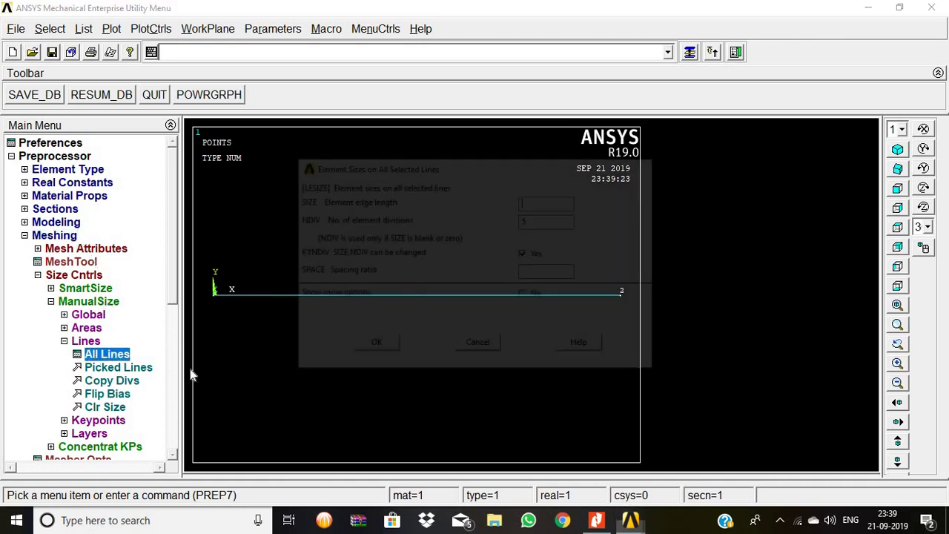
pyautogui.click(373, 346)
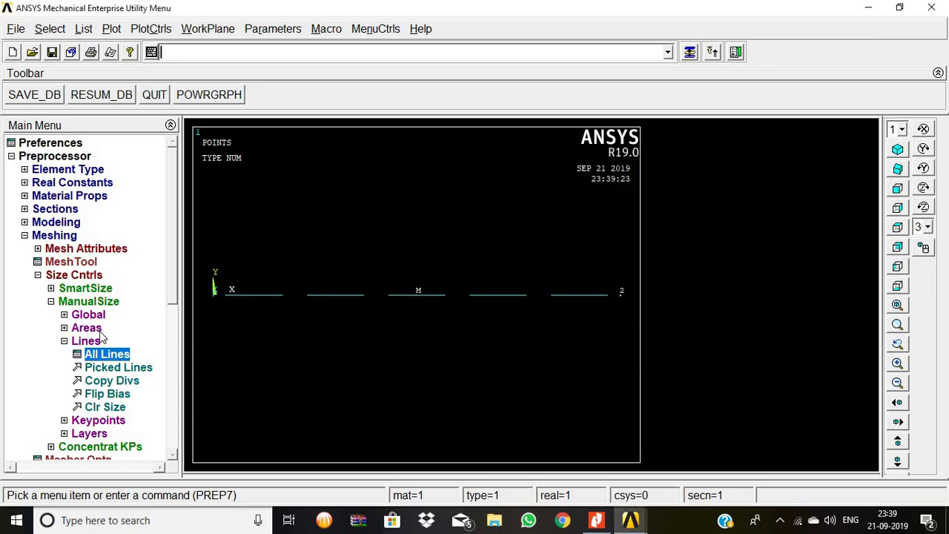
# Mesh the beam line with the MeshTool.
pyautogui.click(72, 262)
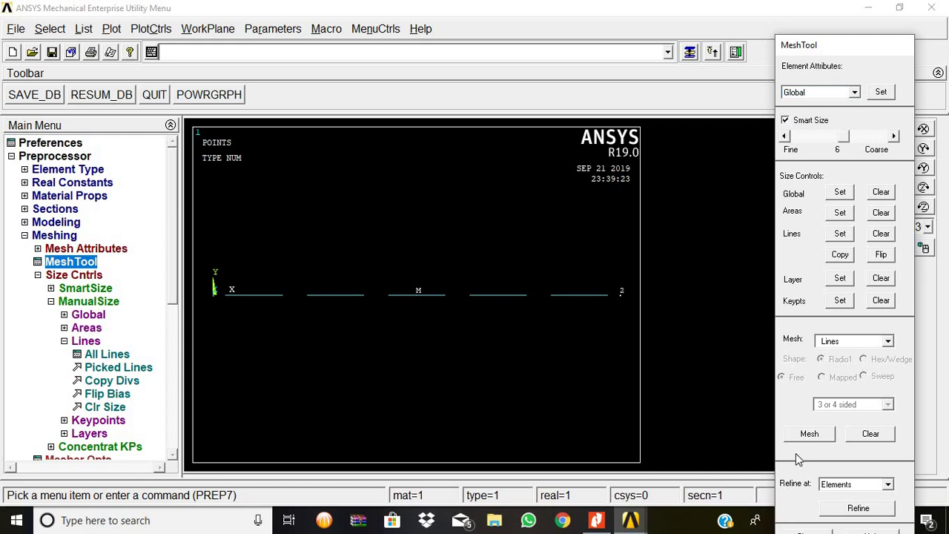
pyautogui.click(807, 434)
pyautogui.click(359, 296)
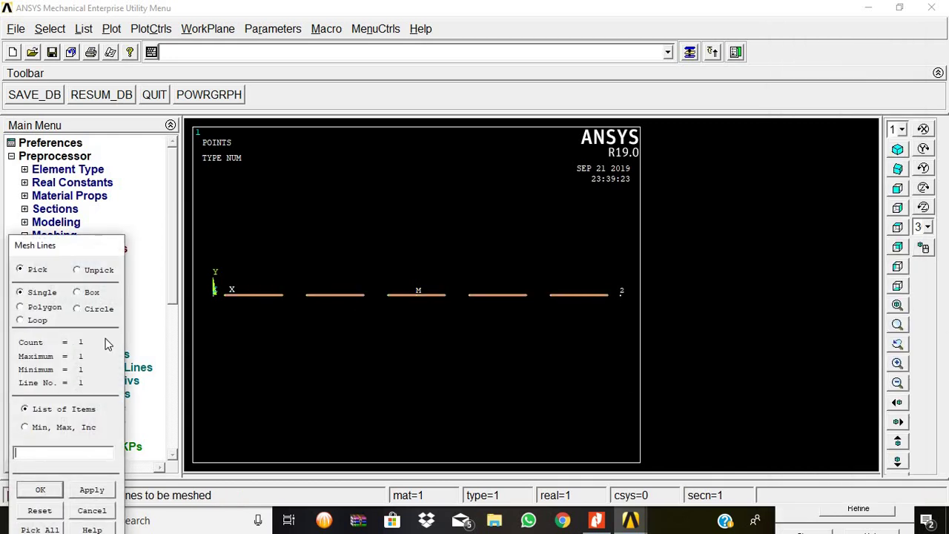
pyautogui.click(40, 491)
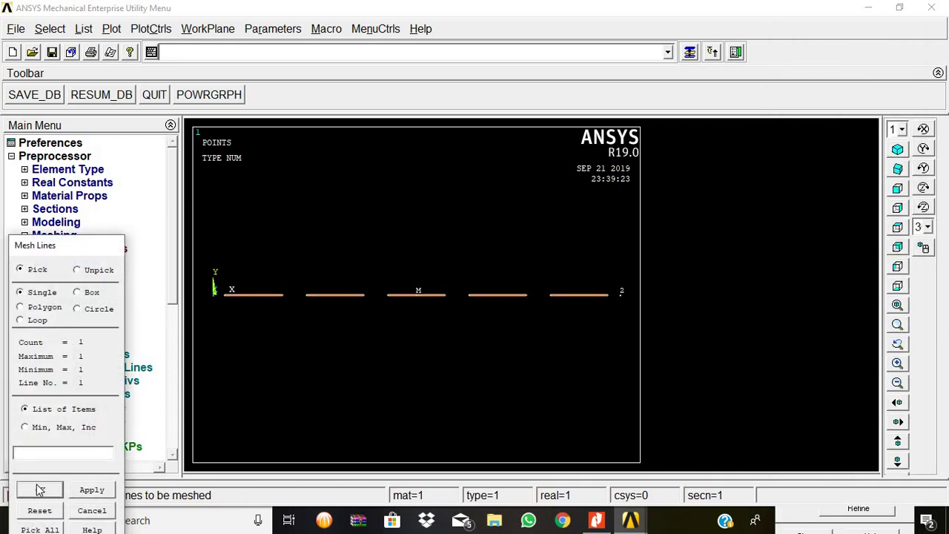
# Turn on node numbering so the nodes along the beam are labelled.
pyautogui.click(146, 31)
pyautogui.click(182, 87)
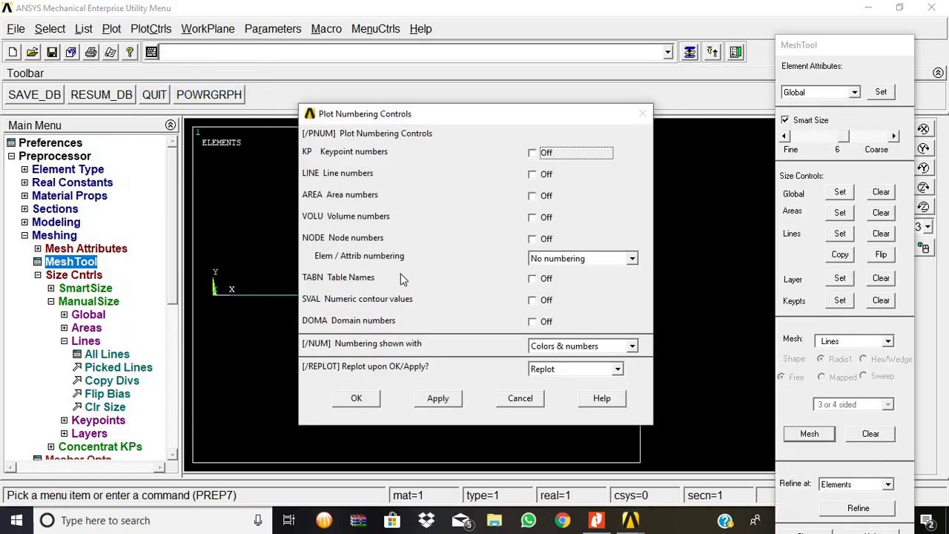
pyautogui.click(532, 239)
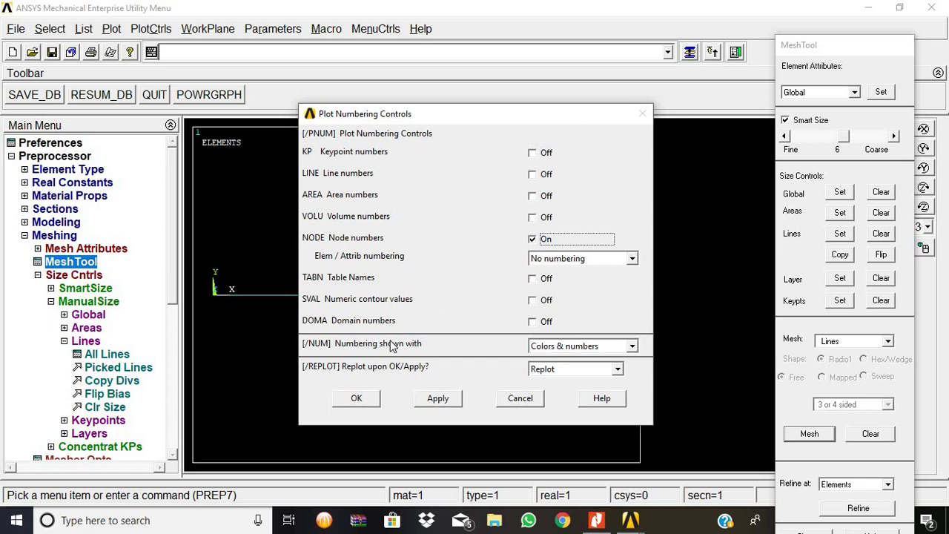
pyautogui.click(359, 398)
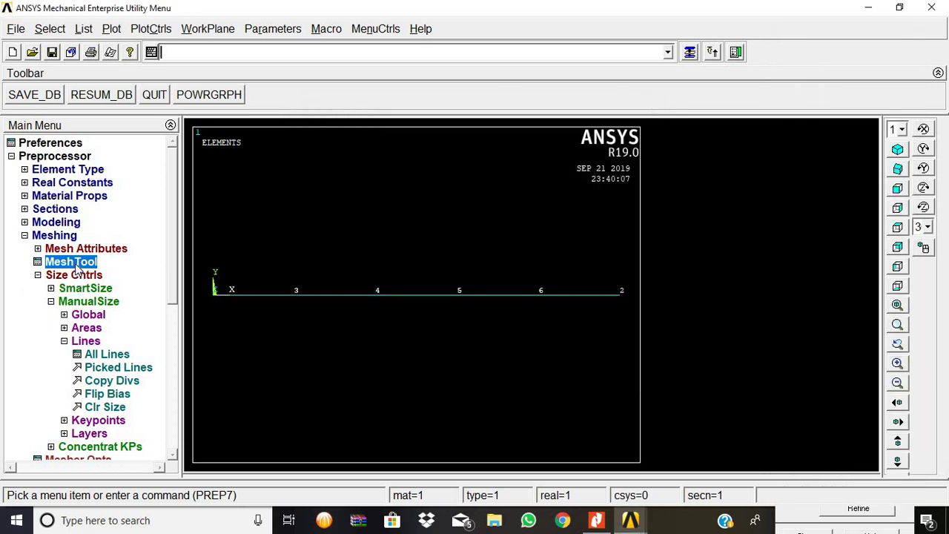
pyautogui.click(57, 236)
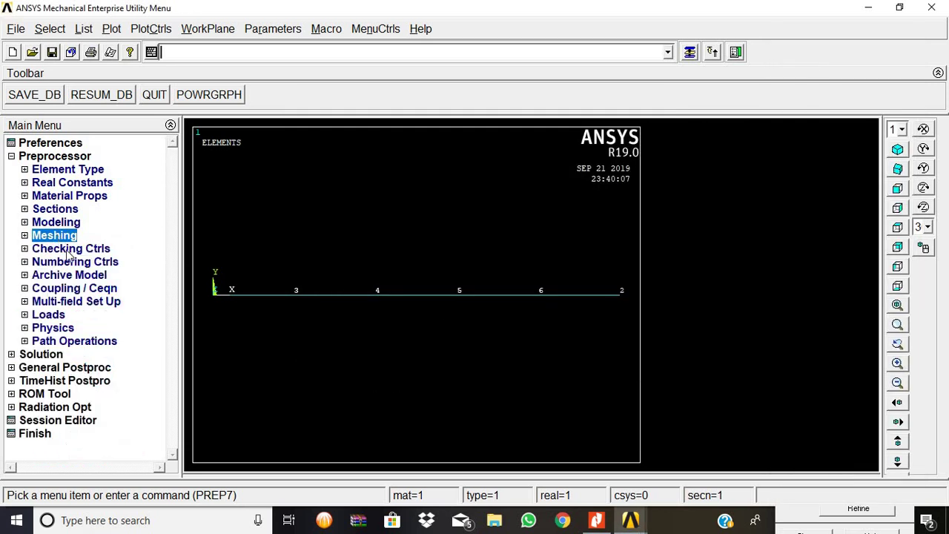
# Constrain UY at the beam's end keypoints as simple supports.
pyautogui.click(60, 316)
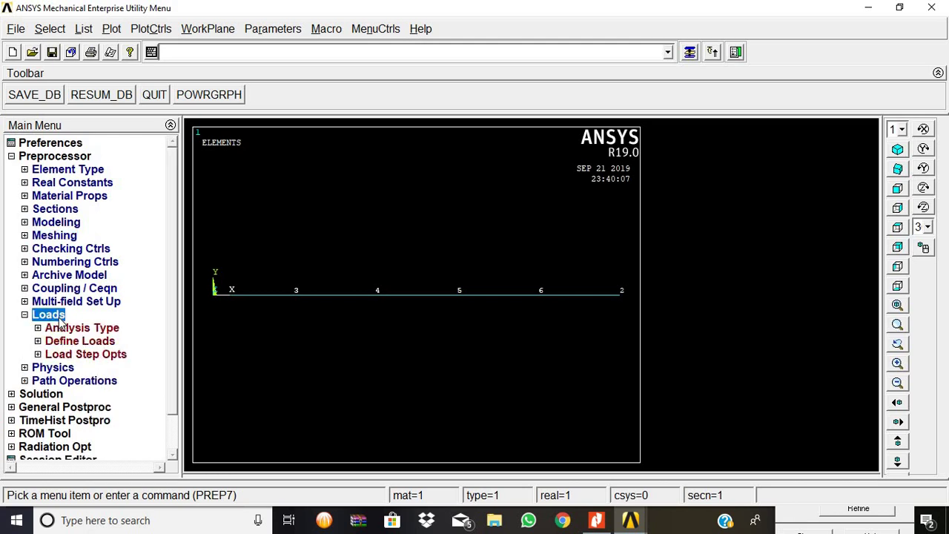
pyautogui.click(74, 341)
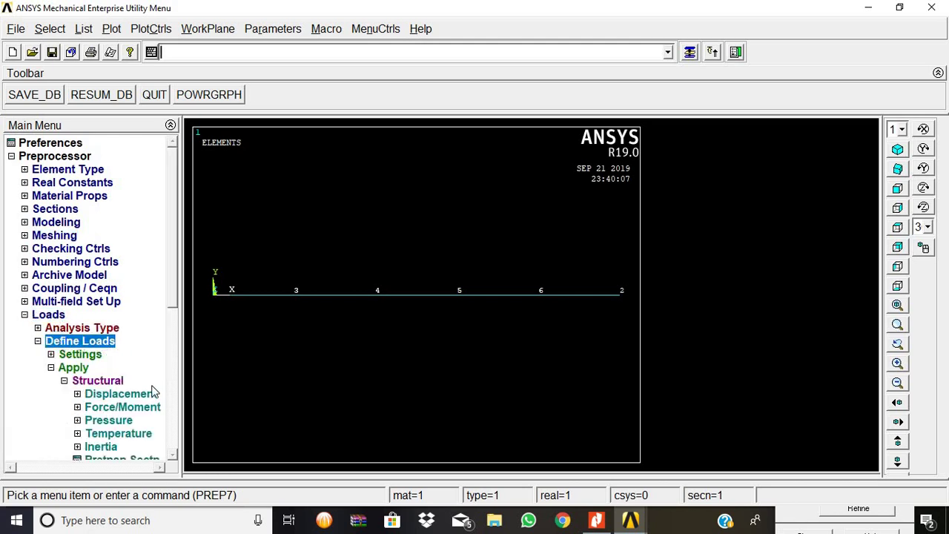
pyautogui.click(108, 395)
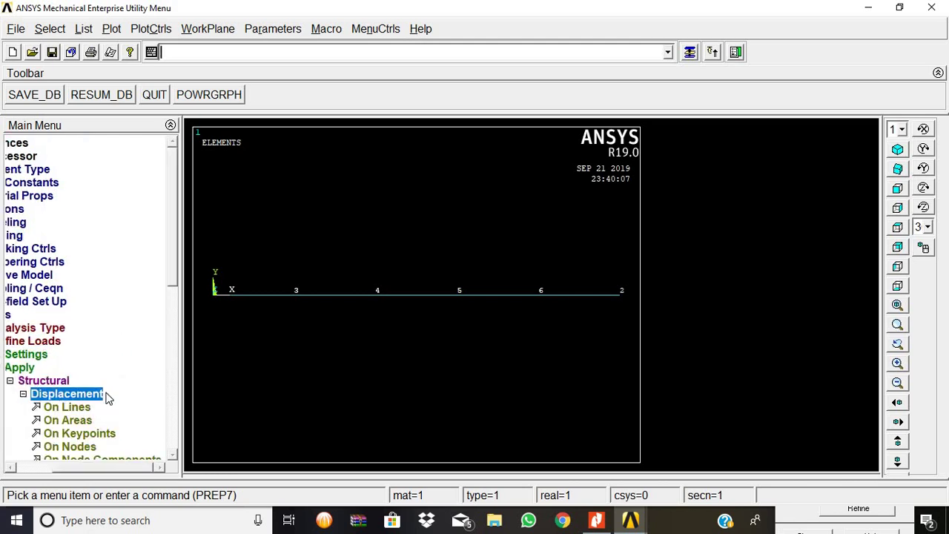
pyautogui.click(67, 434)
pyautogui.click(214, 301)
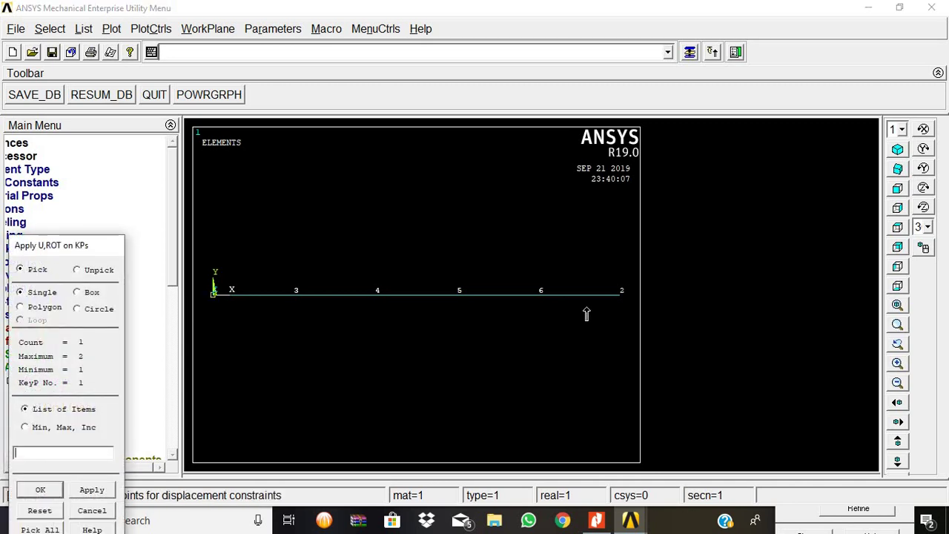
pyautogui.click(40, 490)
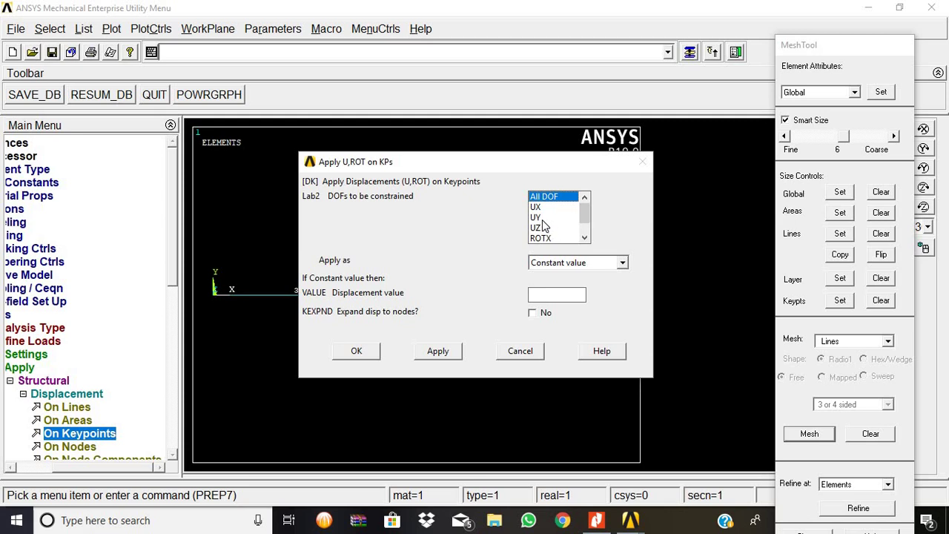
pyautogui.click(540, 218)
pyautogui.click(561, 198)
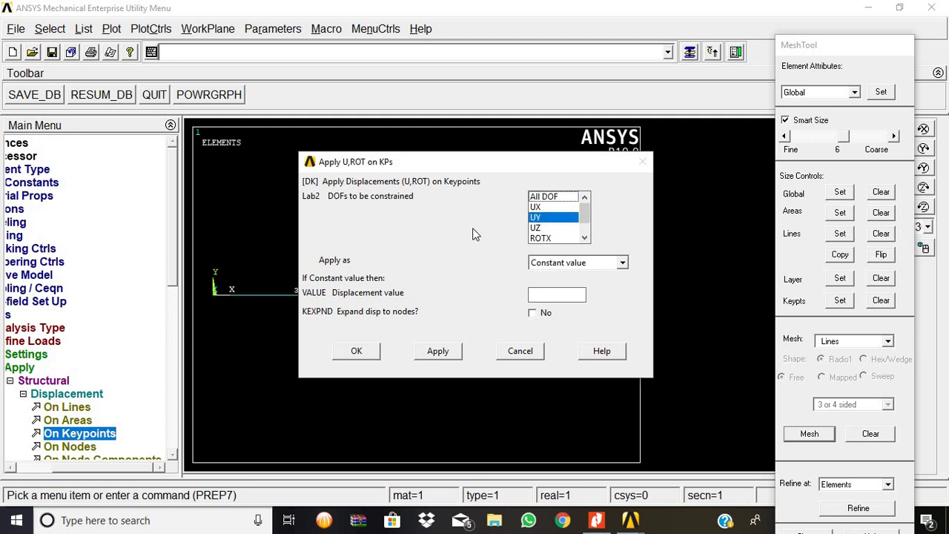
pyautogui.click(356, 352)
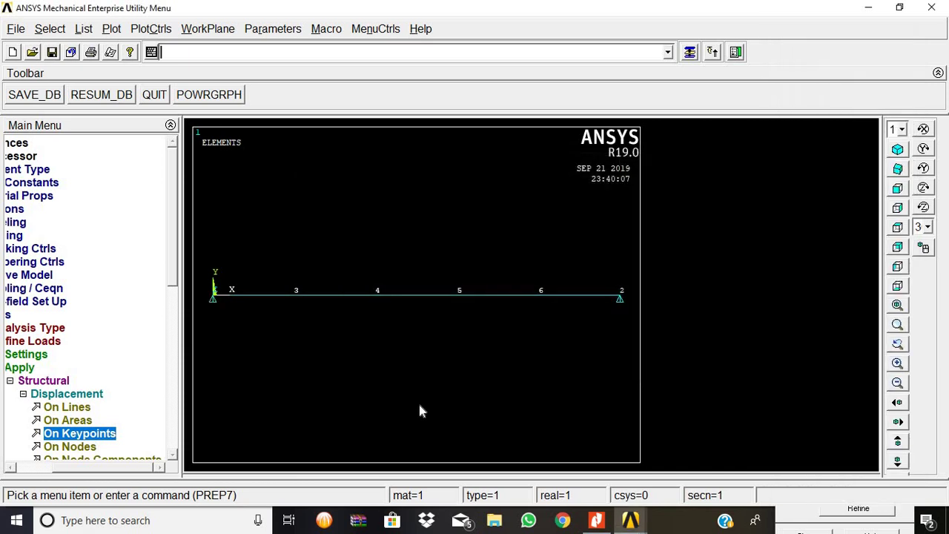
pyautogui.click(65, 393)
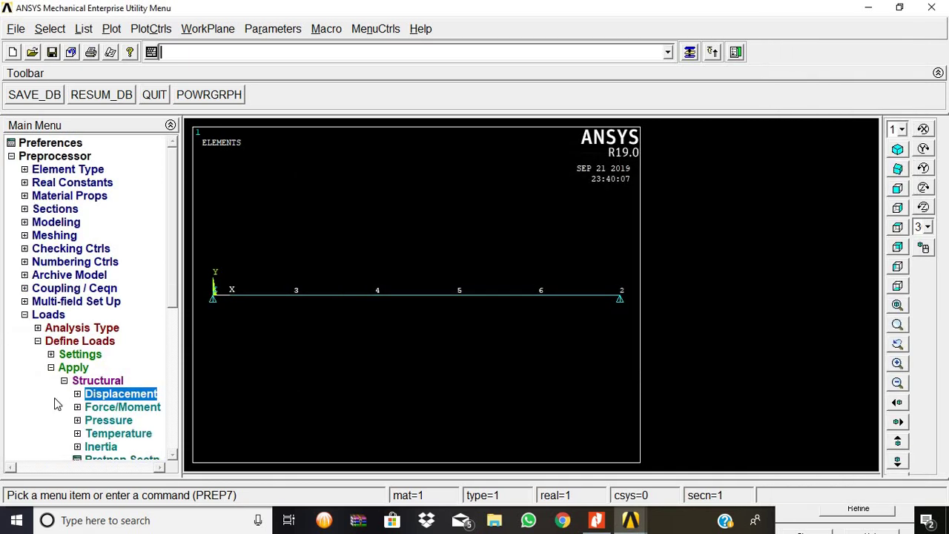
# Start a new analysis of type Modal.
pyautogui.click(80, 328)
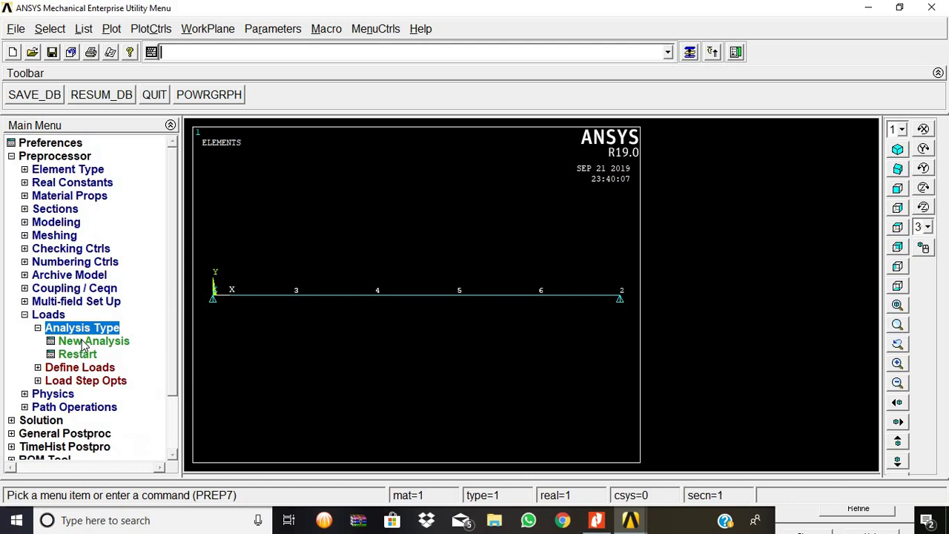
pyautogui.click(91, 342)
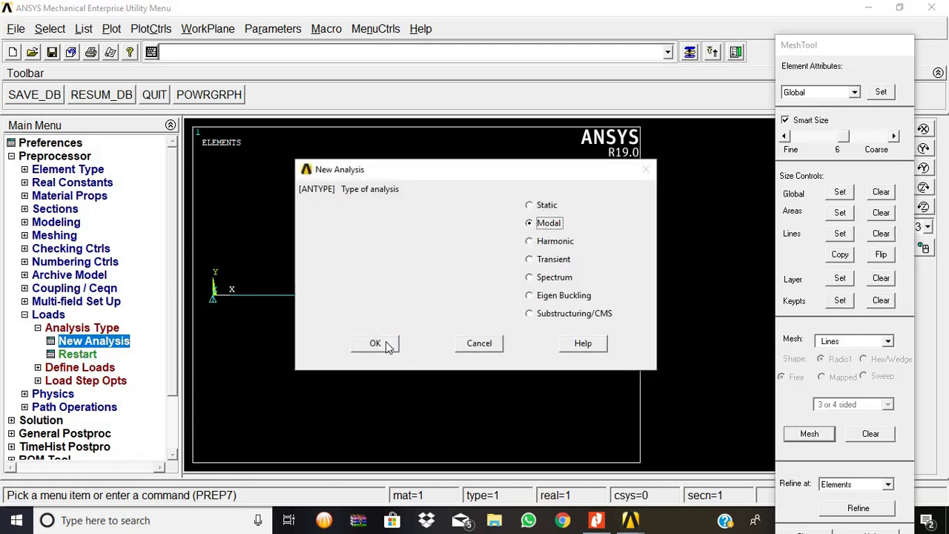
pyautogui.click(377, 343)
# Set the modal options to extract 5 modes with Block Lanczos.
pyautogui.click(129, 368)
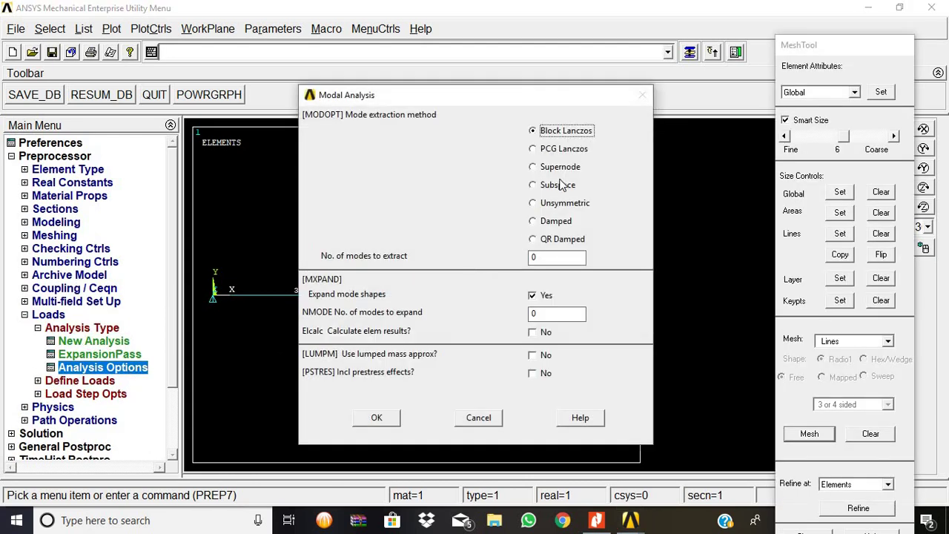
pyautogui.doubleClick(541, 257)
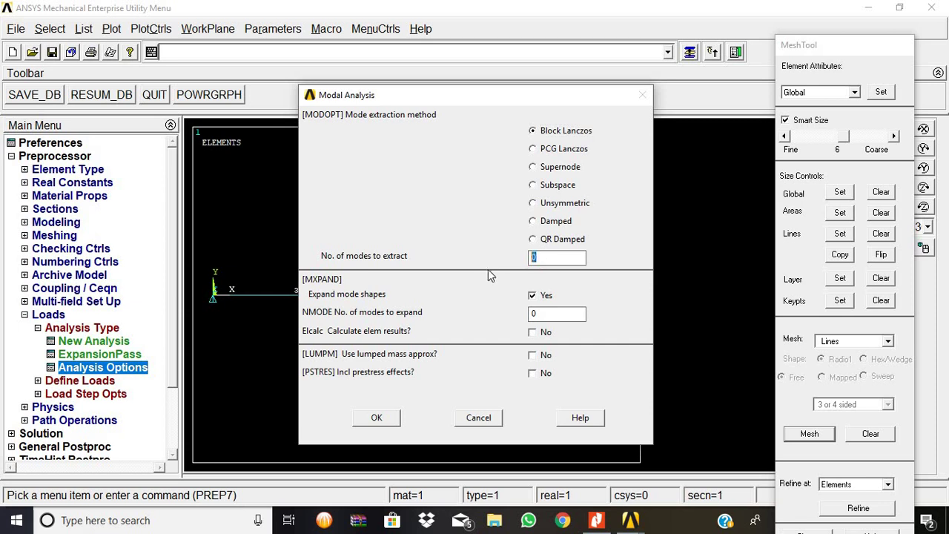
pyautogui.write('5')
pyautogui.click(385, 420)
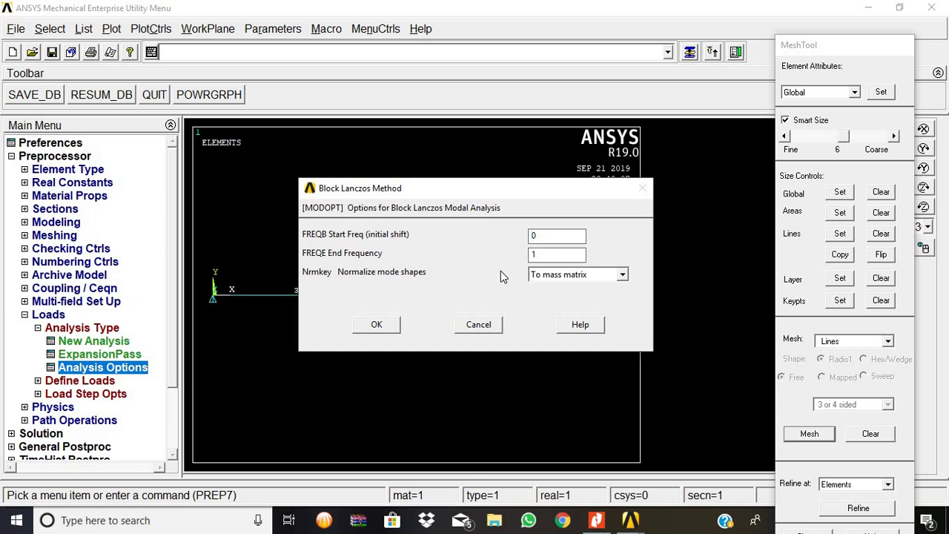
pyautogui.click(388, 331)
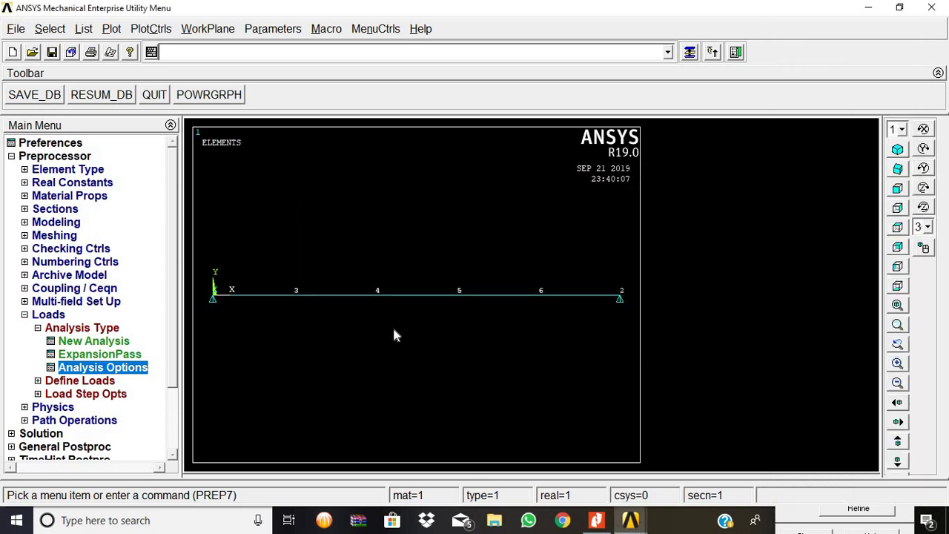
# Solve the current load step, then close the 'Solution is done!' note and /STATUS window.
pyautogui.click(63, 328)
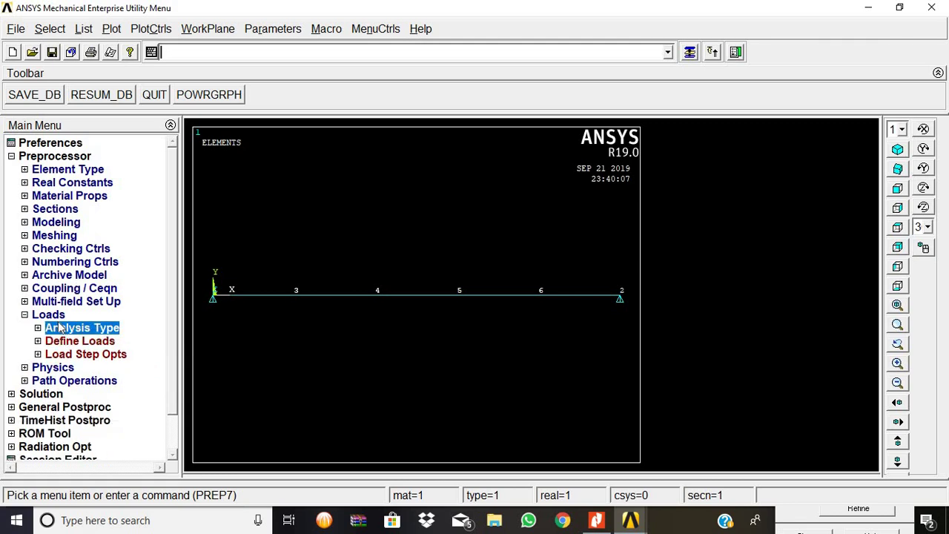
pyautogui.click(55, 316)
pyautogui.click(45, 354)
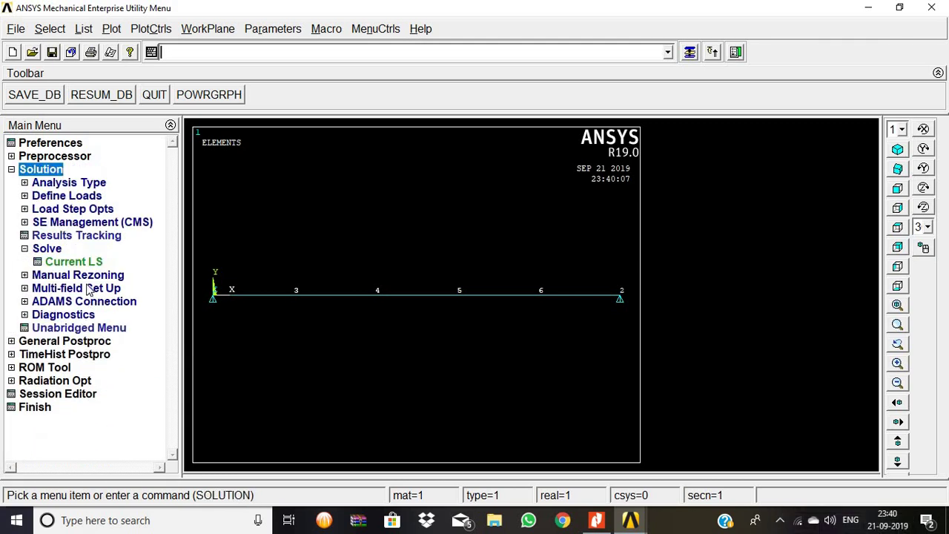
pyautogui.click(74, 262)
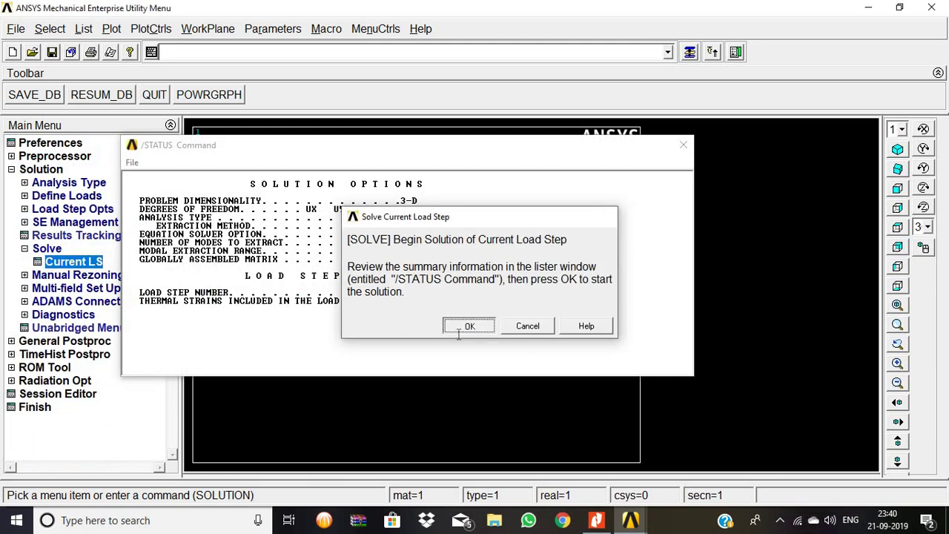
pyautogui.click(468, 325)
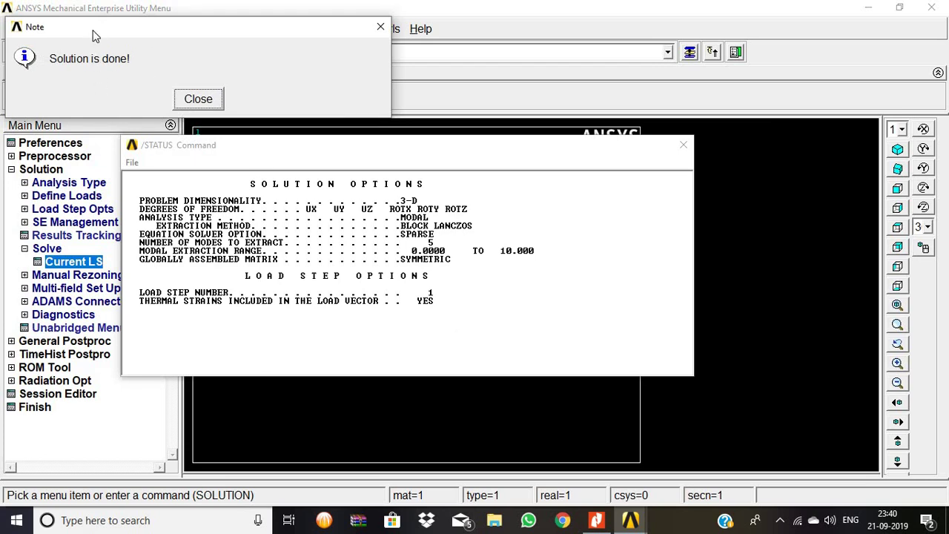
pyautogui.click(198, 98)
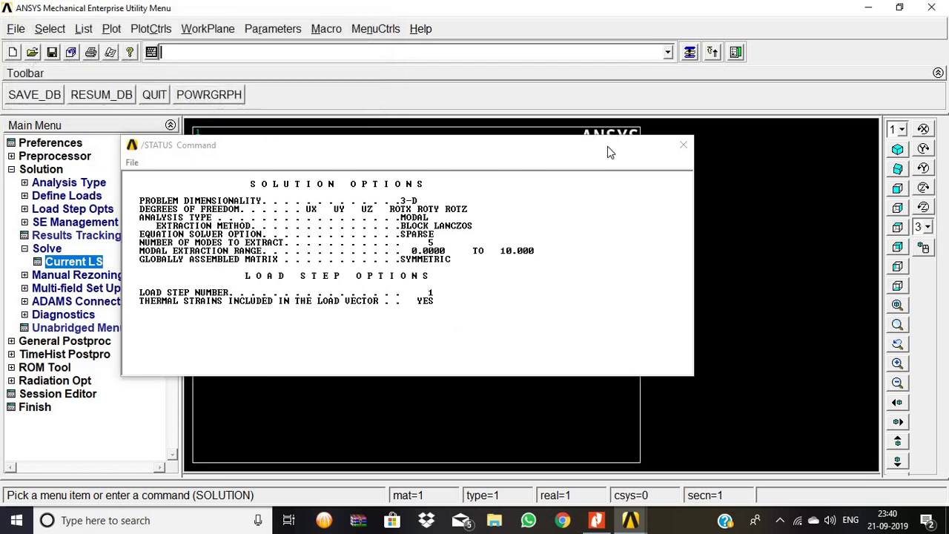
pyautogui.click(683, 145)
# In General Postproc, read result set 1 by pick.
pyautogui.click(49, 342)
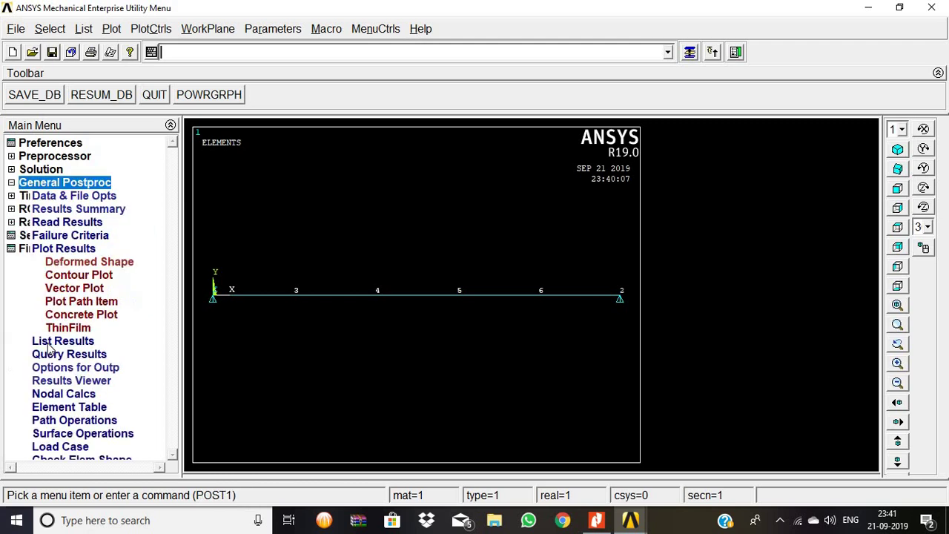
pyautogui.click(53, 224)
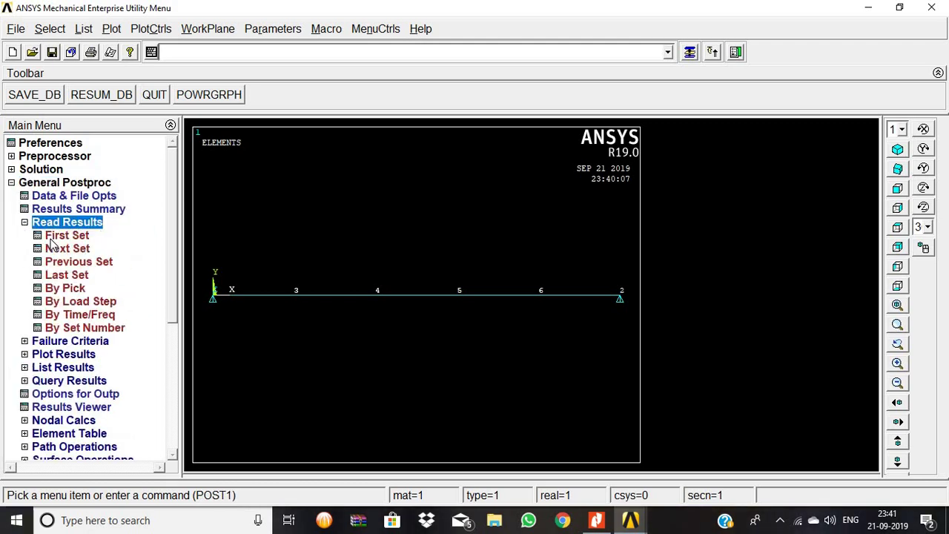
pyautogui.click(60, 289)
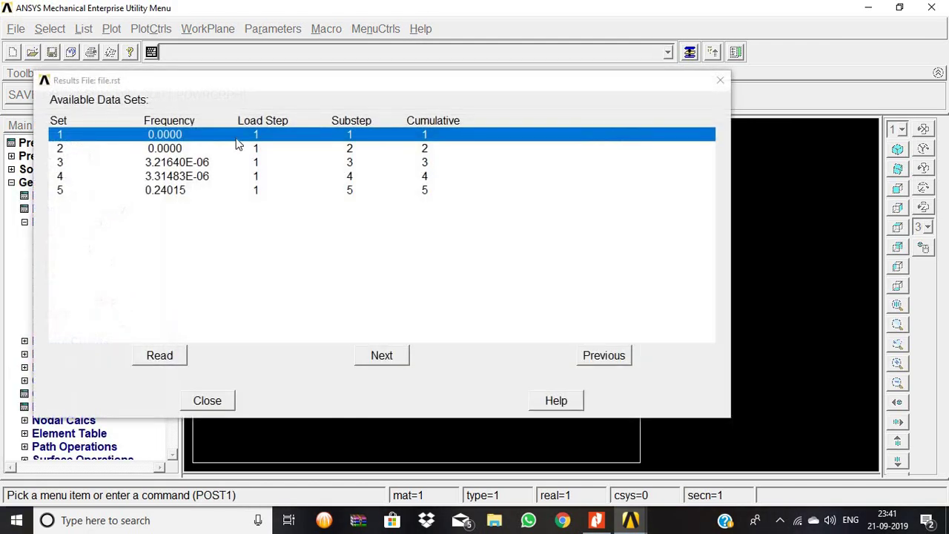
pyautogui.click(174, 360)
pyautogui.click(198, 399)
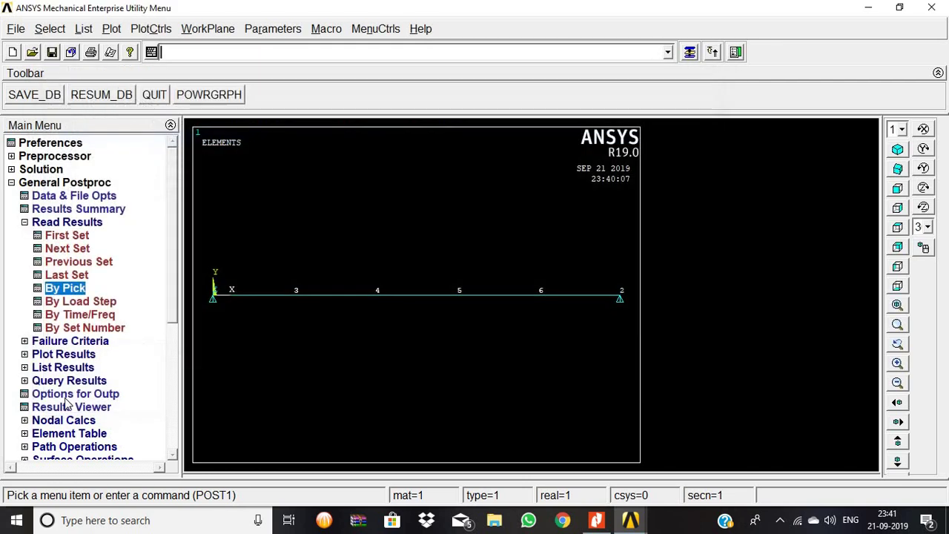
# Plot mode 1's deformed shape over the undeformed beam, checking oblique then front views.
pyautogui.click(64, 354)
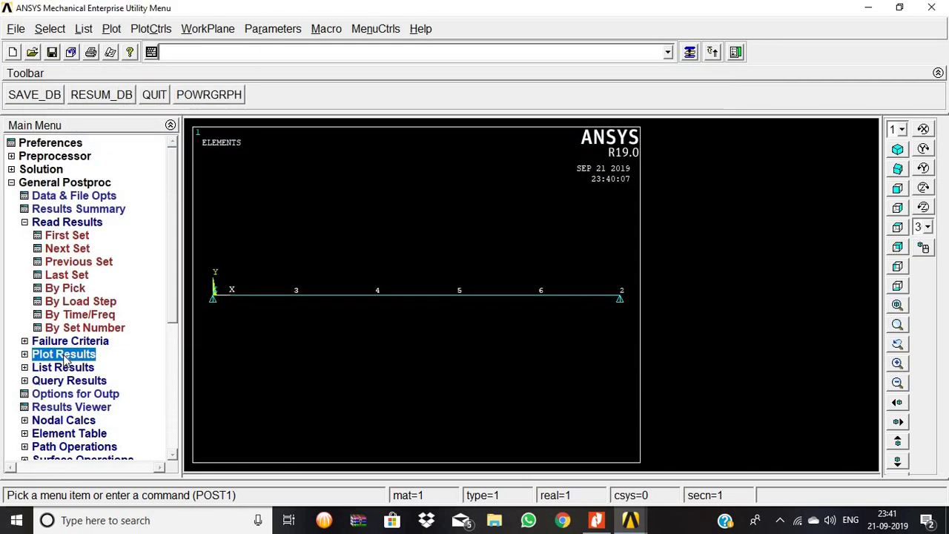
pyautogui.click(111, 262)
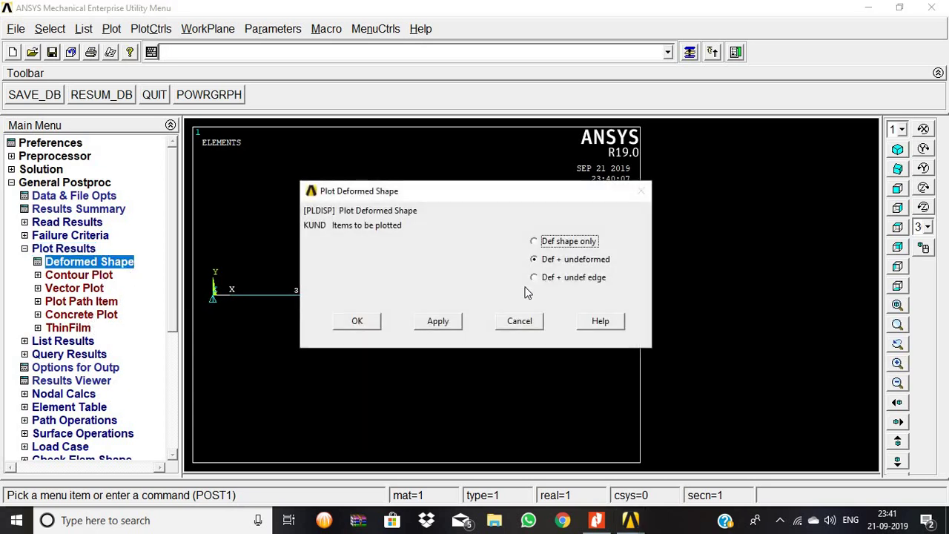
pyautogui.click(368, 327)
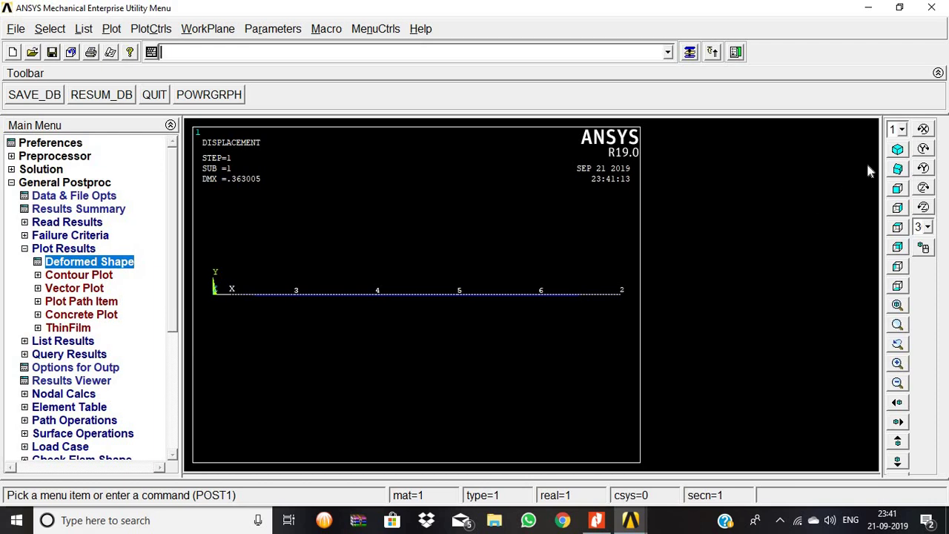
pyautogui.click(898, 168)
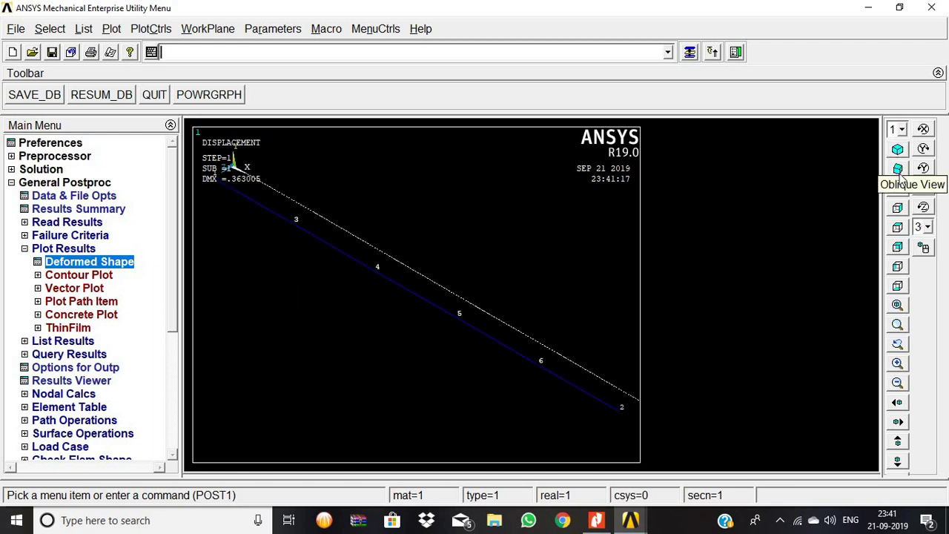
pyautogui.click(898, 188)
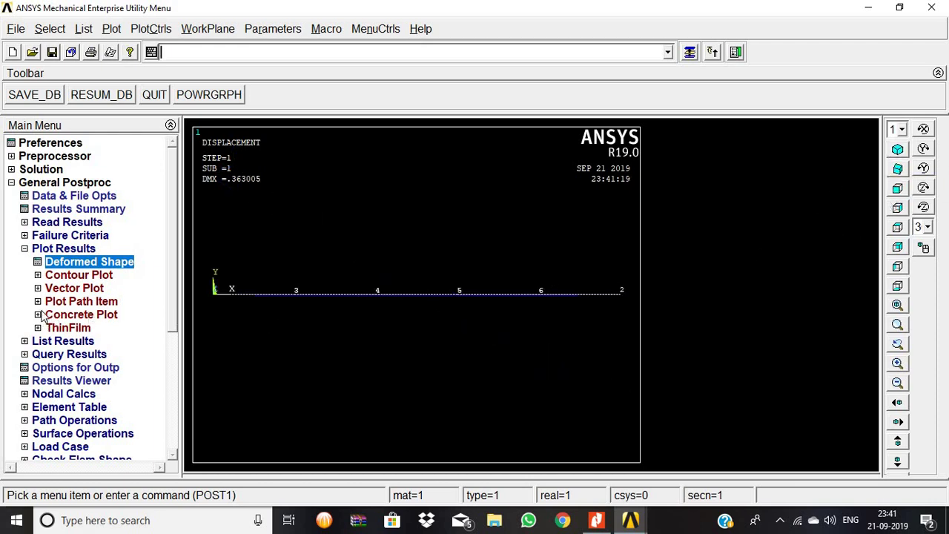
# Read result set 3 by pick from the data set list.
pyautogui.click(68, 222)
pyautogui.click(65, 288)
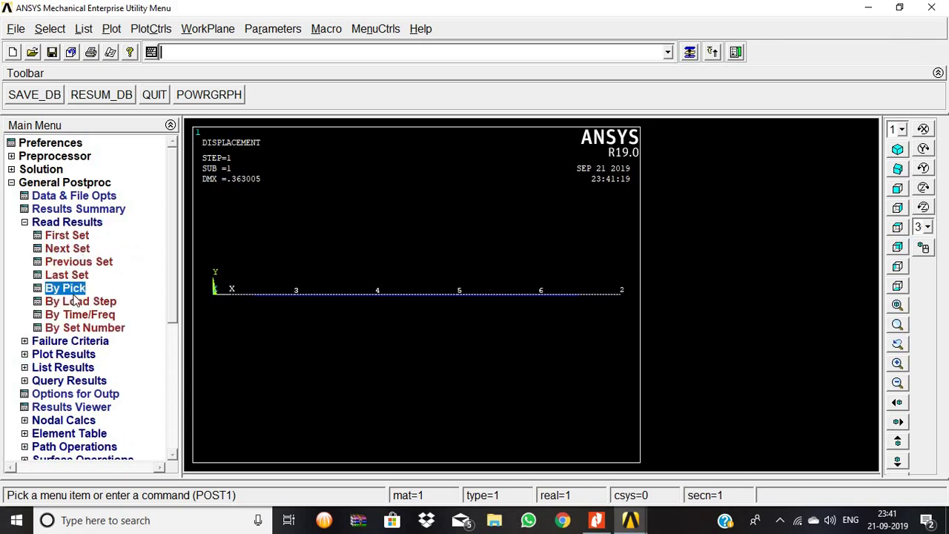
pyautogui.click(184, 163)
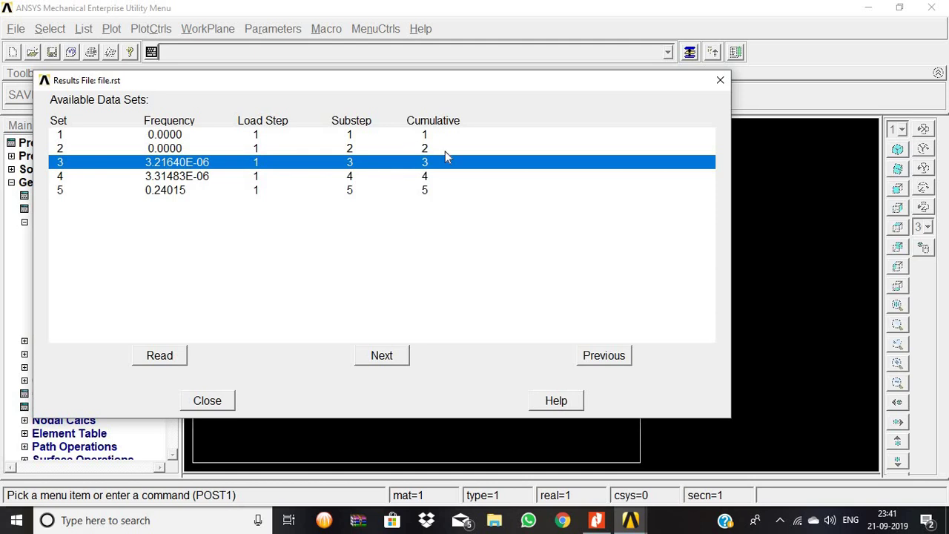
pyautogui.click(160, 359)
pyautogui.click(191, 400)
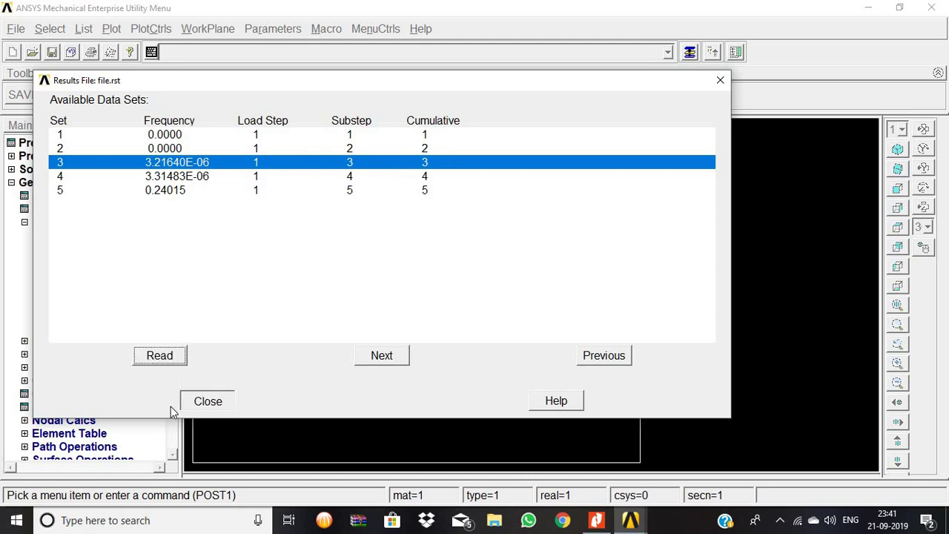
# Plot the deformed shape of mode 3, frequency .322E-05.
pyautogui.click(82, 356)
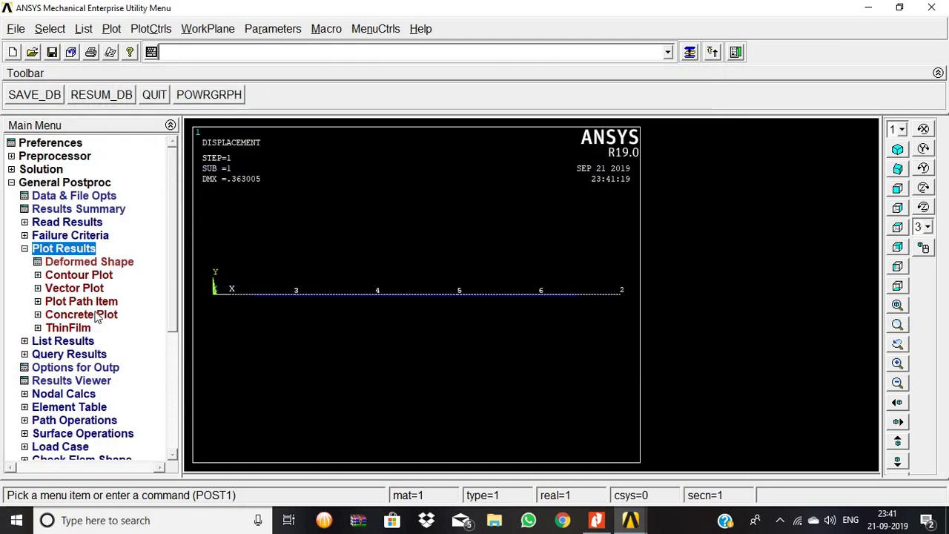
pyautogui.click(92, 262)
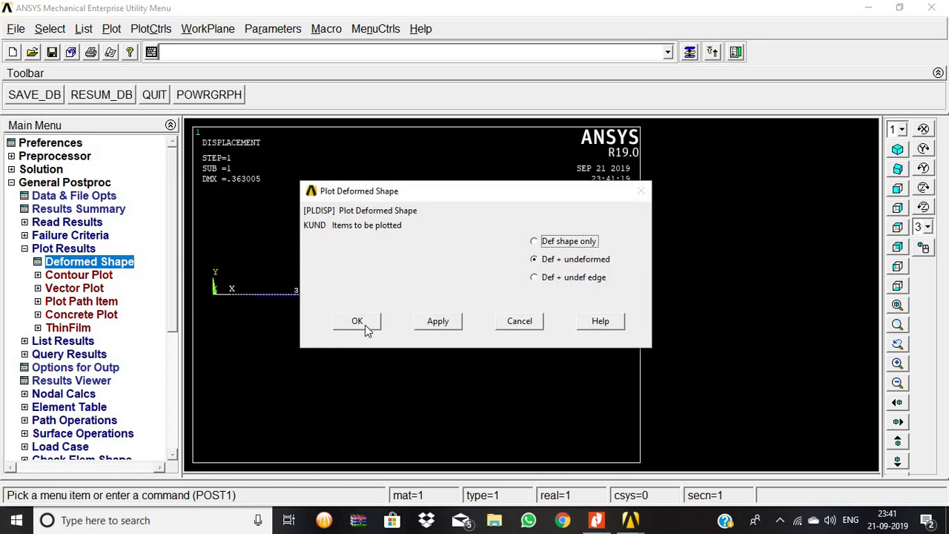
pyautogui.click(357, 322)
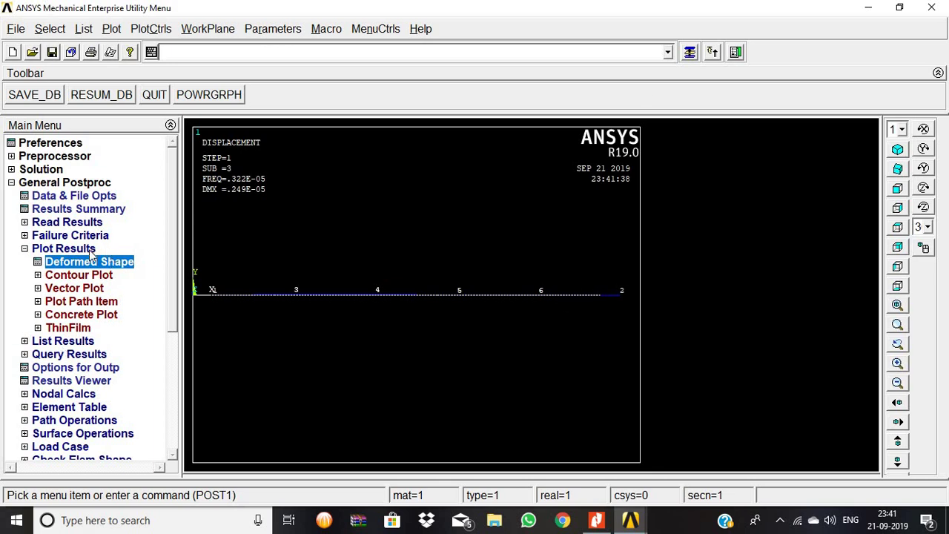
# Load result set 5 at frequency 0.24015 from the data set list.
pyautogui.click(50, 222)
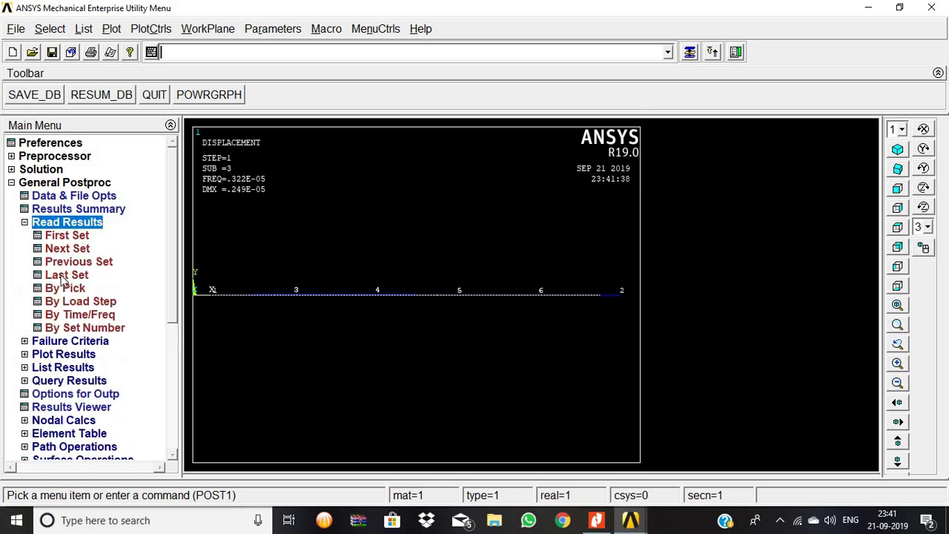
pyautogui.click(63, 288)
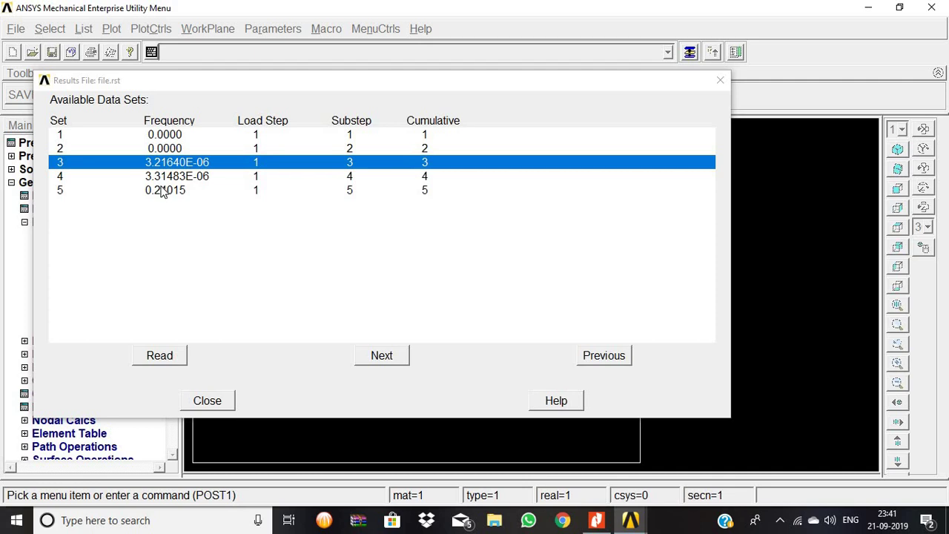
pyautogui.click(163, 190)
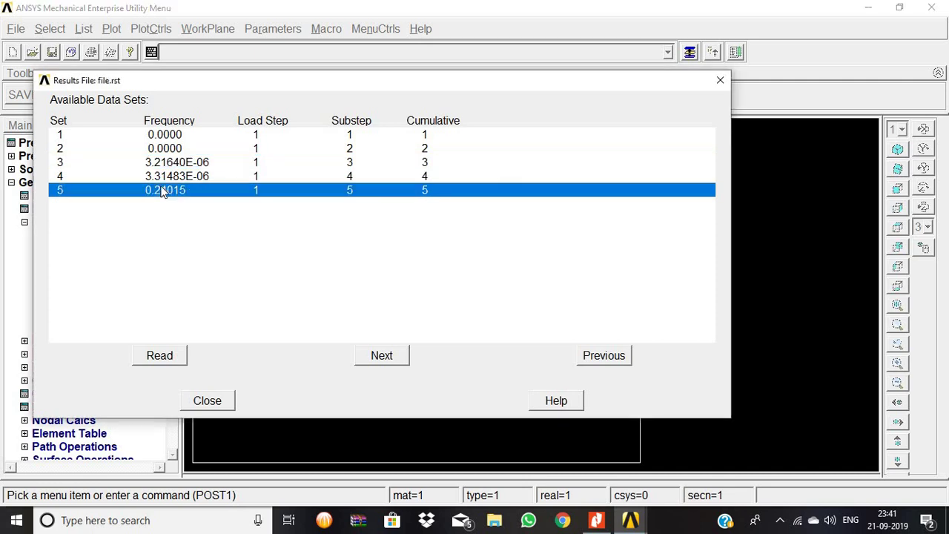
pyautogui.click(202, 401)
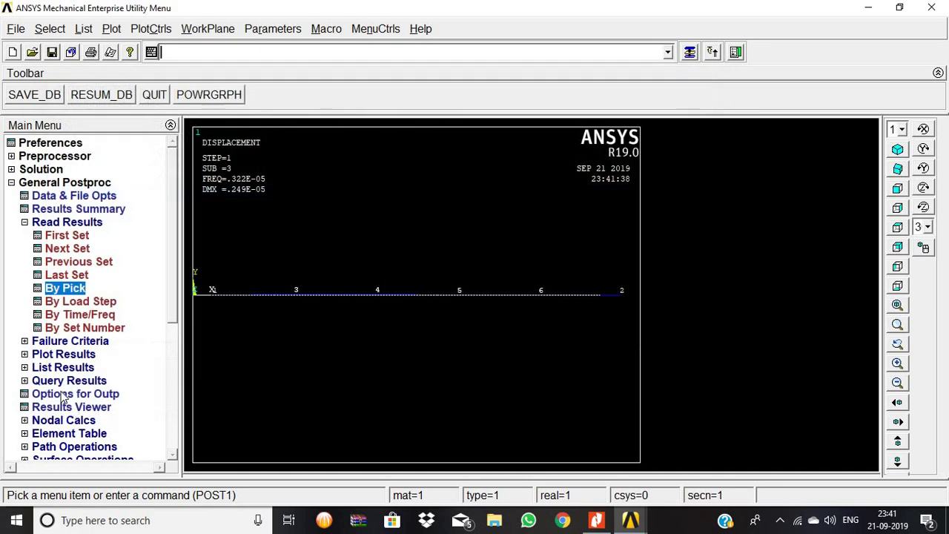
# Plot mode 5's deformed shape together with the undeformed beam.
pyautogui.click(63, 354)
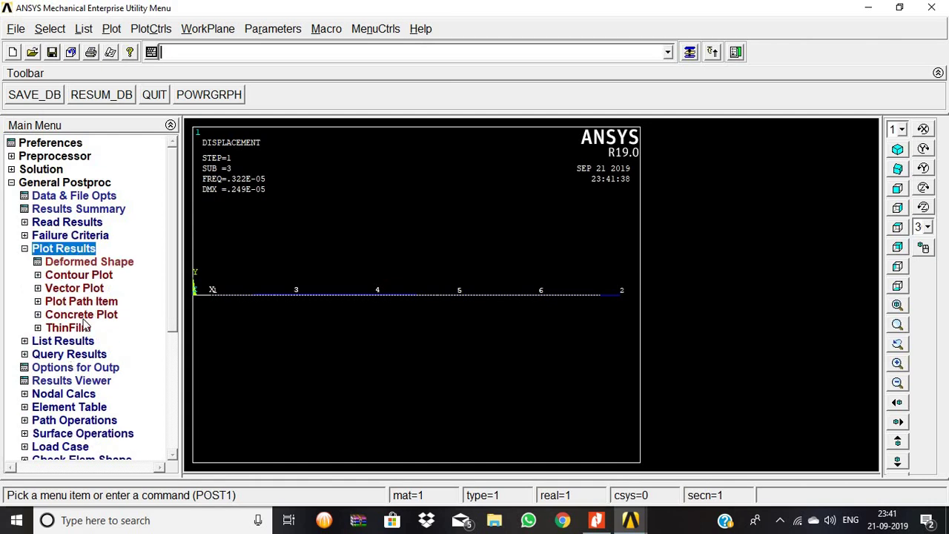
pyautogui.click(102, 263)
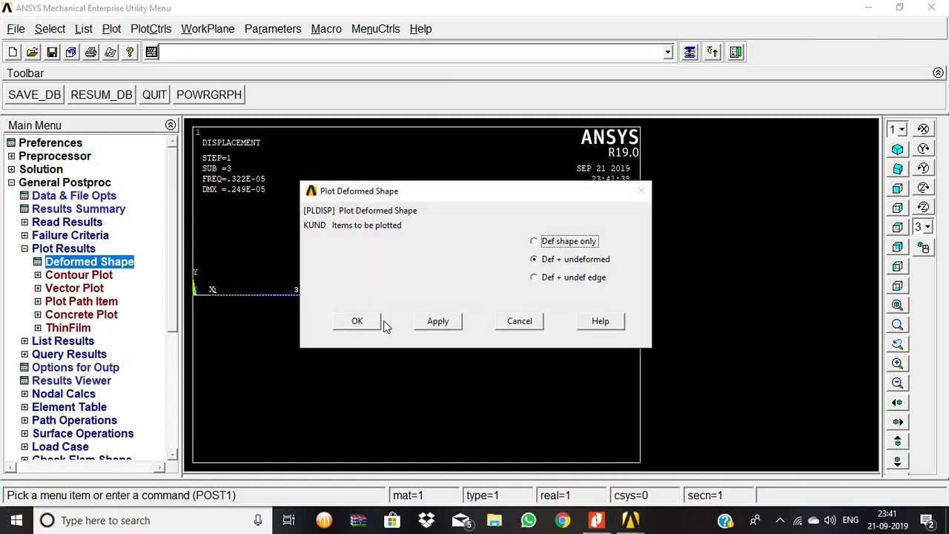
pyautogui.press('Return')
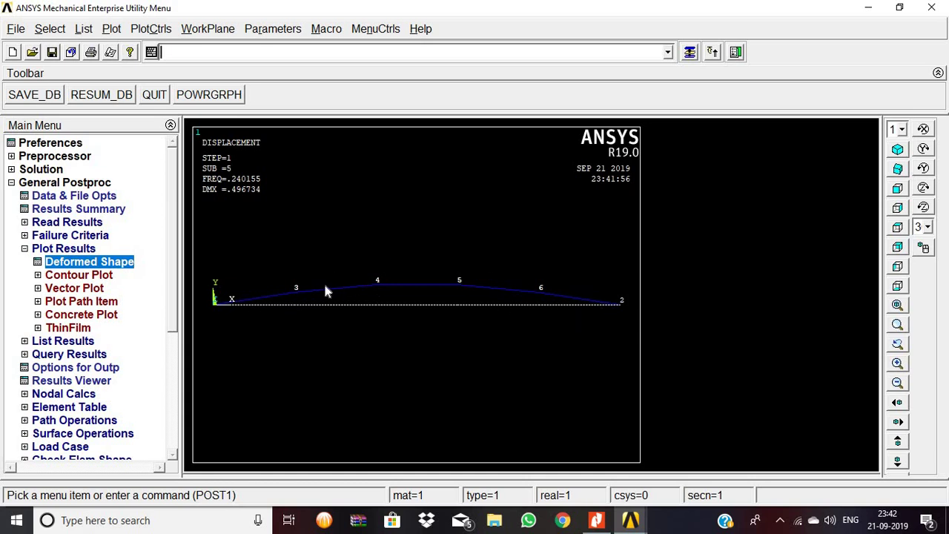
# Read the first result set and plot its deformed shape.
pyautogui.click(65, 223)
pyautogui.click(67, 236)
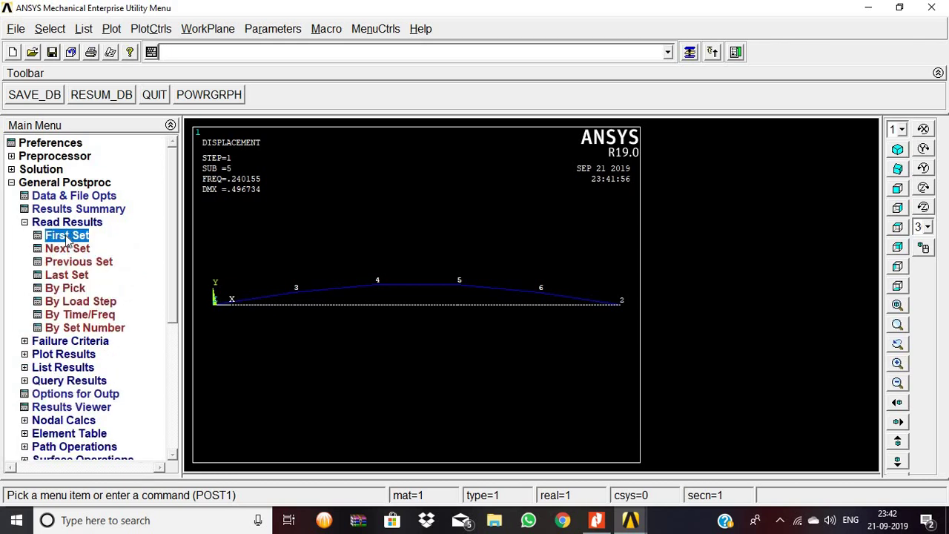
pyautogui.click(63, 354)
pyautogui.click(89, 262)
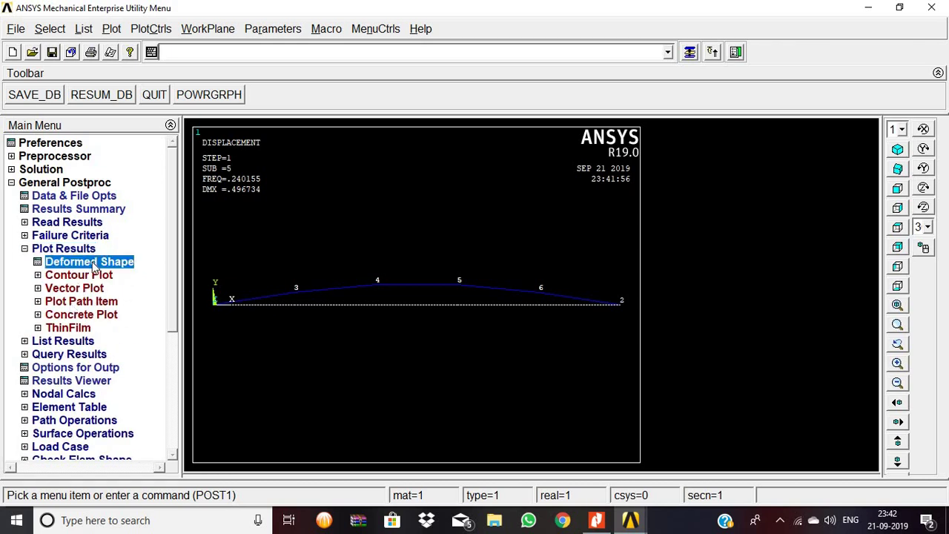
pyautogui.click(359, 322)
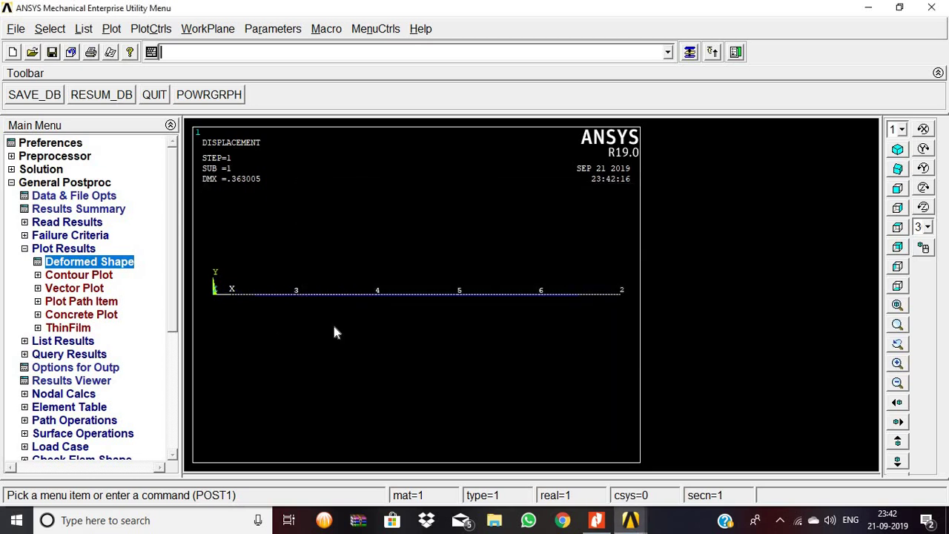
# Advance to result set 2 and plot its deformed shape.
pyautogui.click(65, 223)
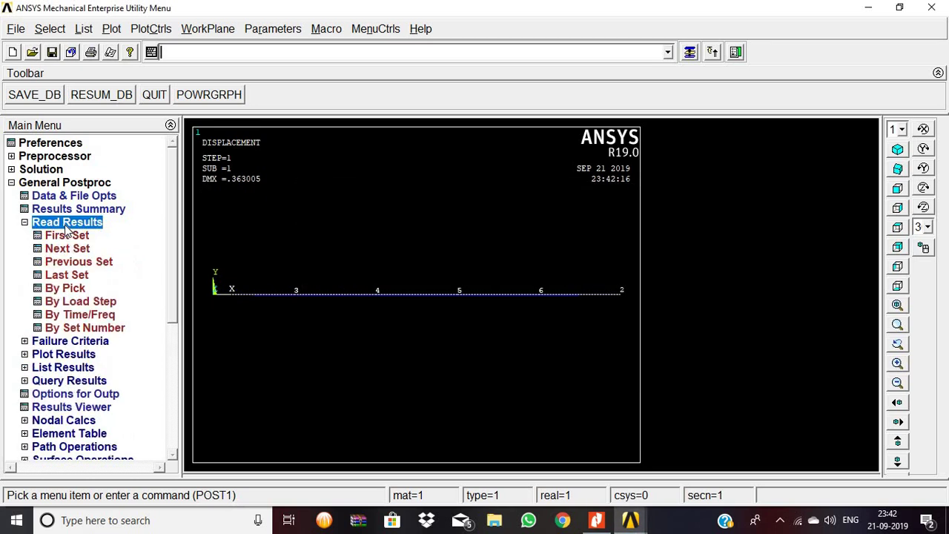
pyautogui.click(68, 249)
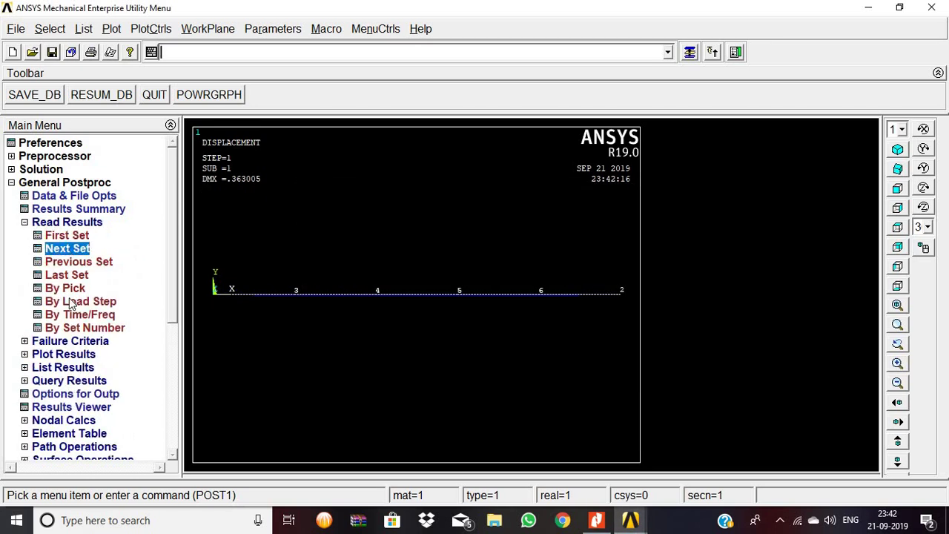
pyautogui.click(63, 355)
pyautogui.click(103, 263)
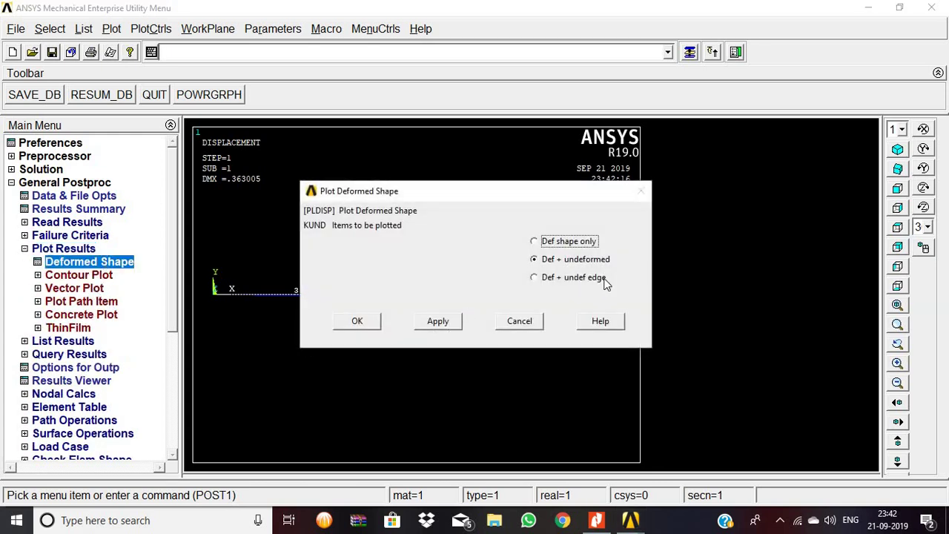
pyautogui.click(357, 321)
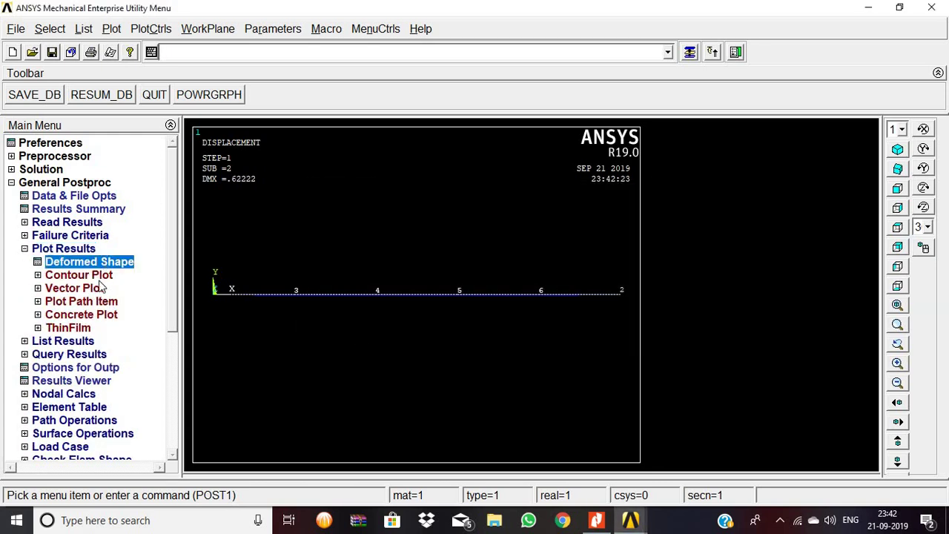
# Advance to result set 3 and plot its deformed shape.
pyautogui.click(66, 224)
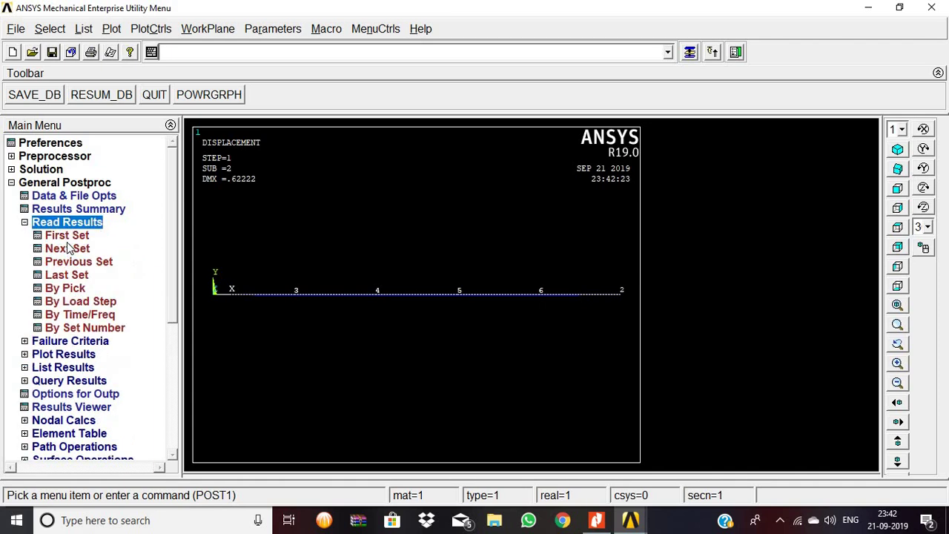
pyautogui.click(66, 249)
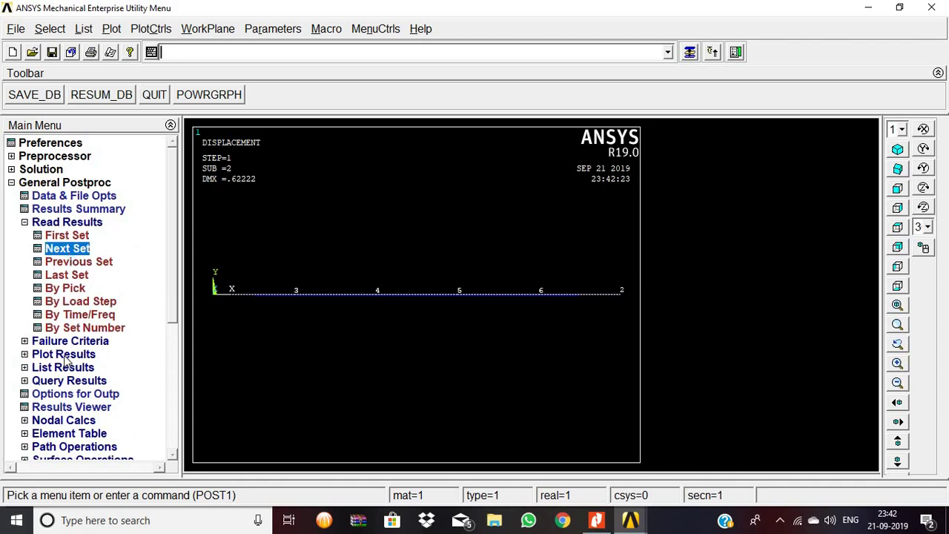
pyautogui.click(63, 355)
pyautogui.click(87, 262)
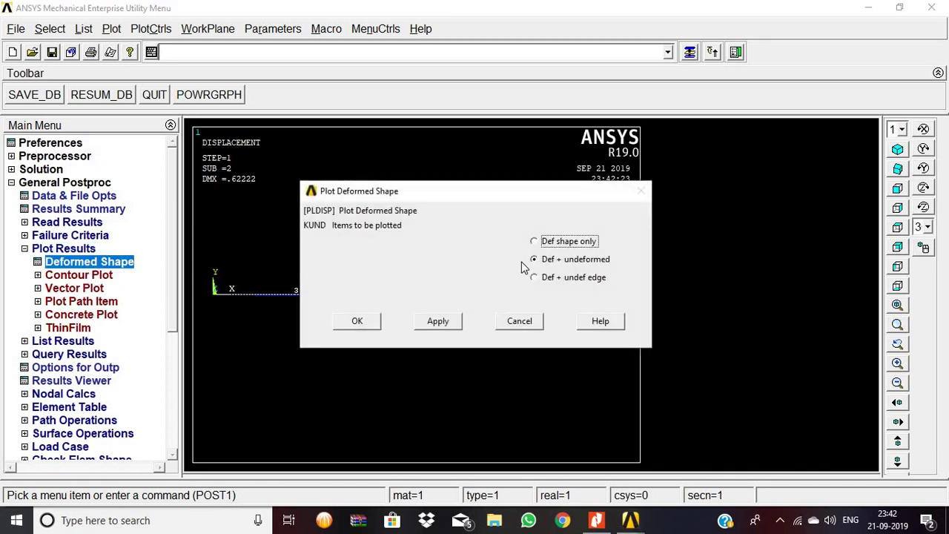
pyautogui.click(358, 321)
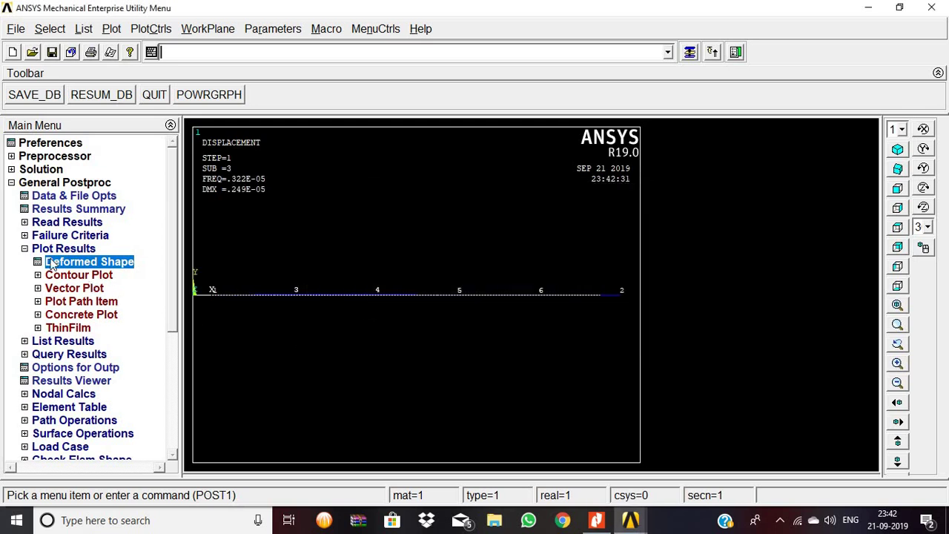
# Advance to result set 4 and plot its deformed shape.
pyautogui.click(63, 222)
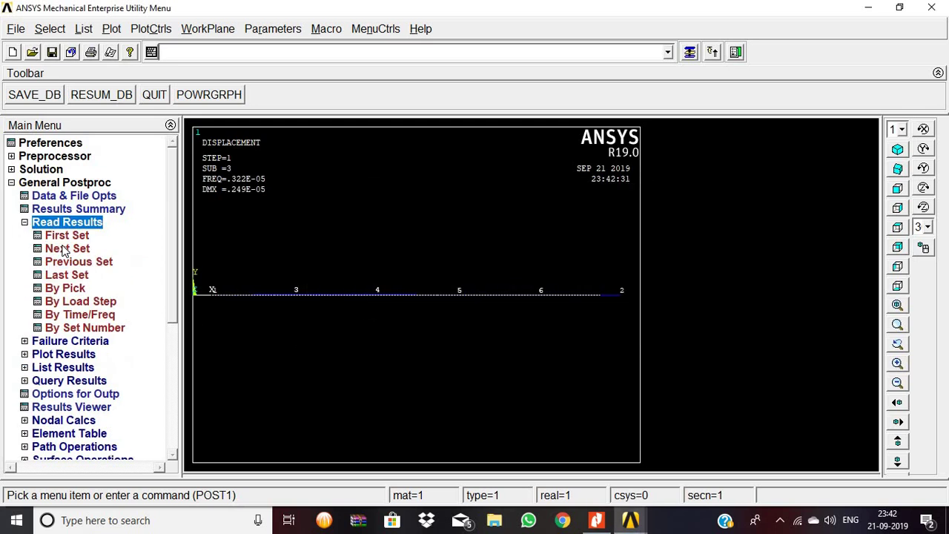
pyautogui.click(64, 249)
pyautogui.click(61, 354)
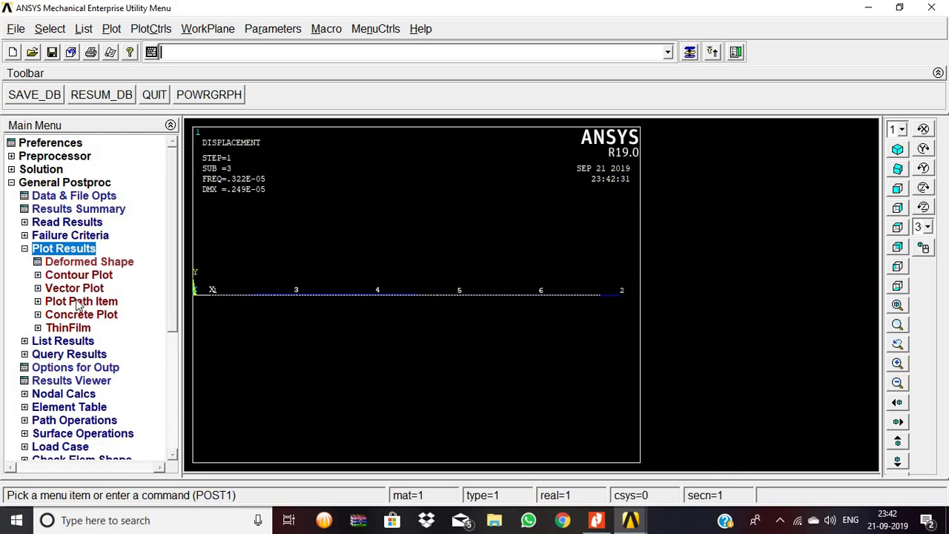
pyautogui.click(89, 263)
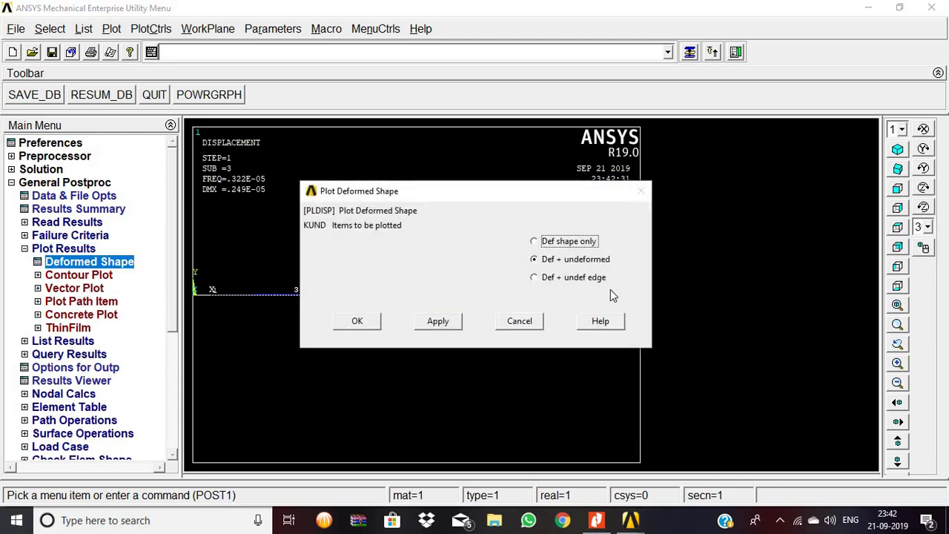
pyautogui.click(359, 322)
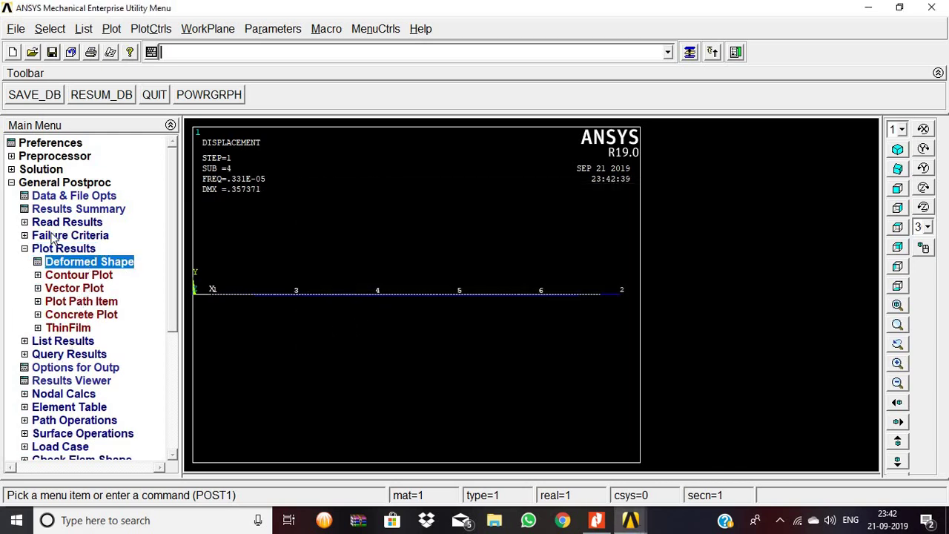
# Advance to result set 5 and plot its deformed shape.
pyautogui.click(44, 223)
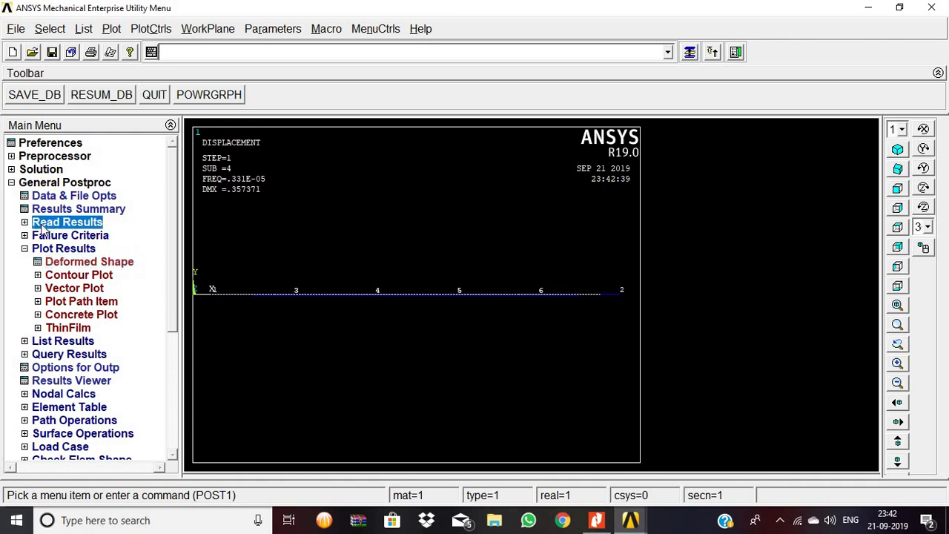
pyautogui.click(64, 250)
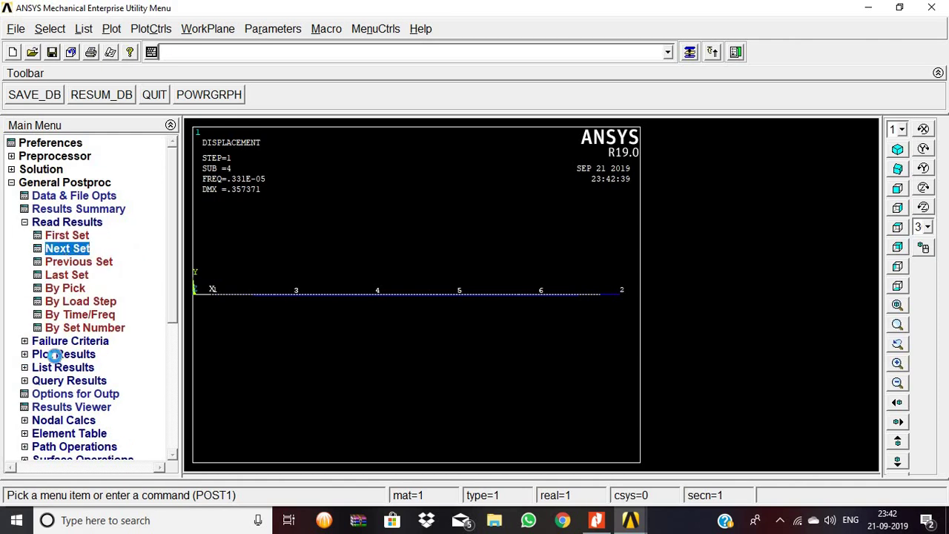
pyautogui.click(60, 353)
pyautogui.click(85, 263)
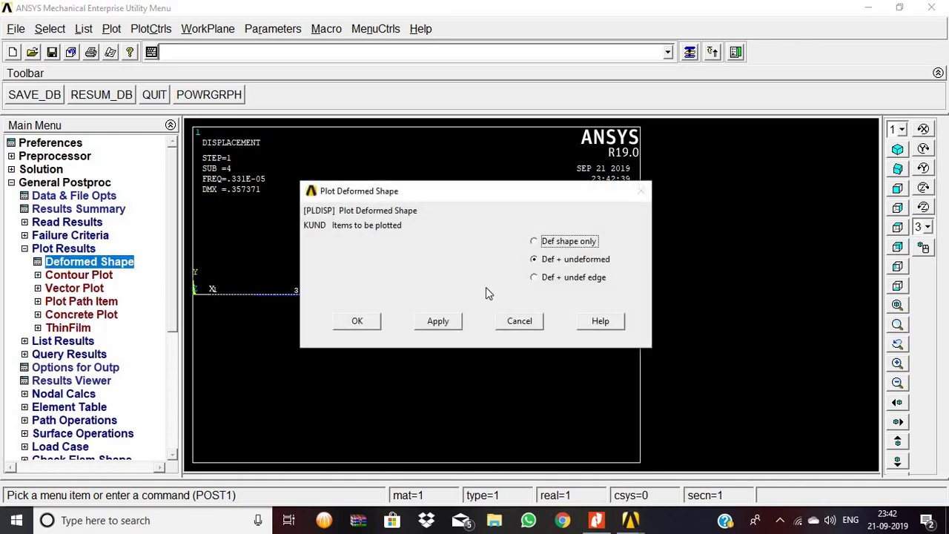
pyautogui.click(357, 322)
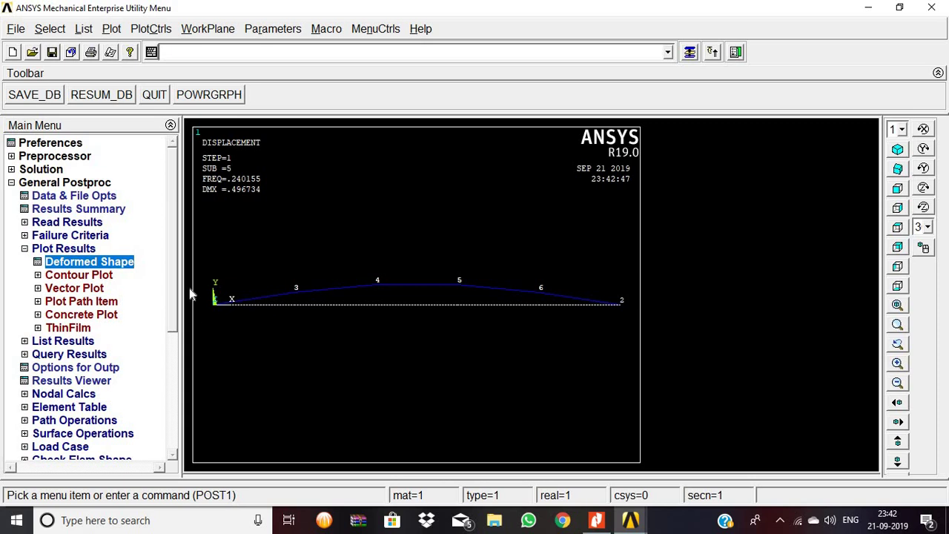
# Animate mode shape 5 with 10 frames, 0.5 s delay, deformed plus undeformed.
pyautogui.click(158, 29)
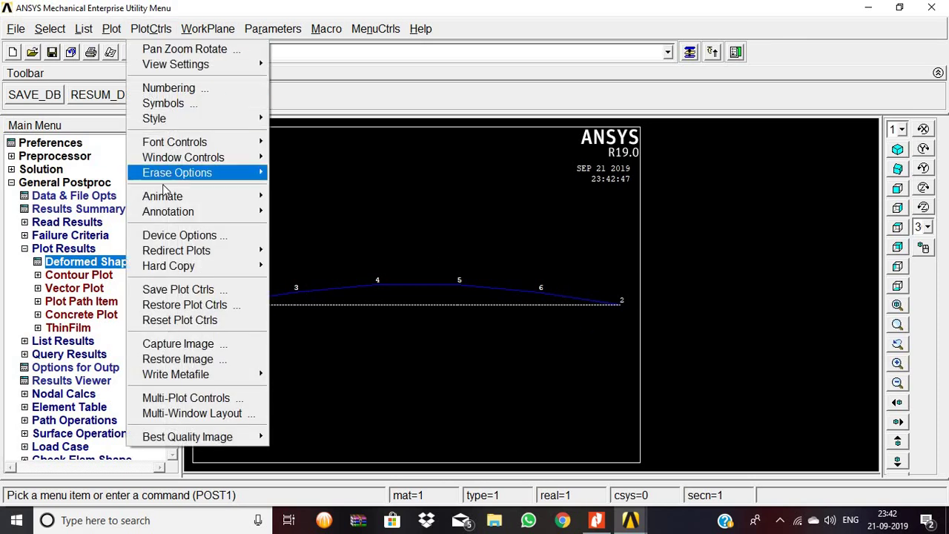
pyautogui.moveTo(168, 195)
pyautogui.click(338, 196)
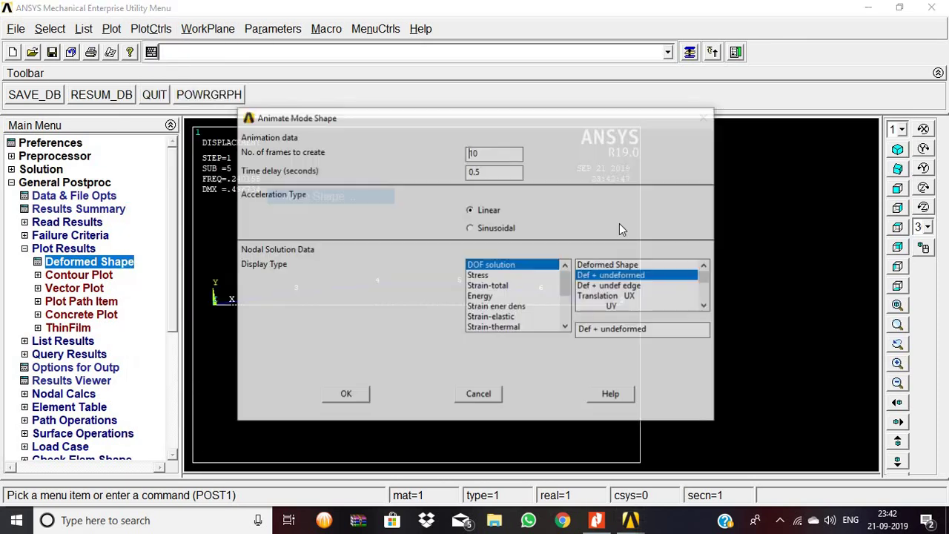
pyautogui.click(346, 396)
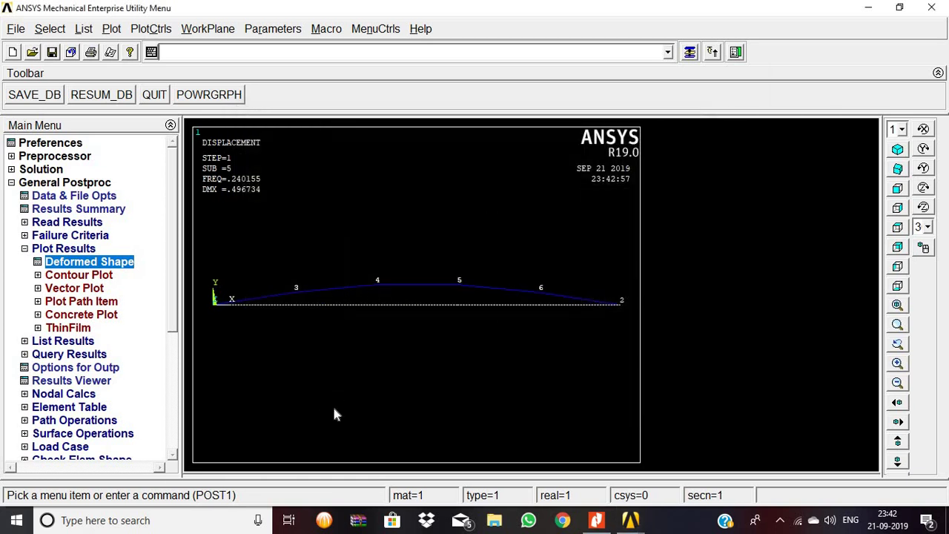